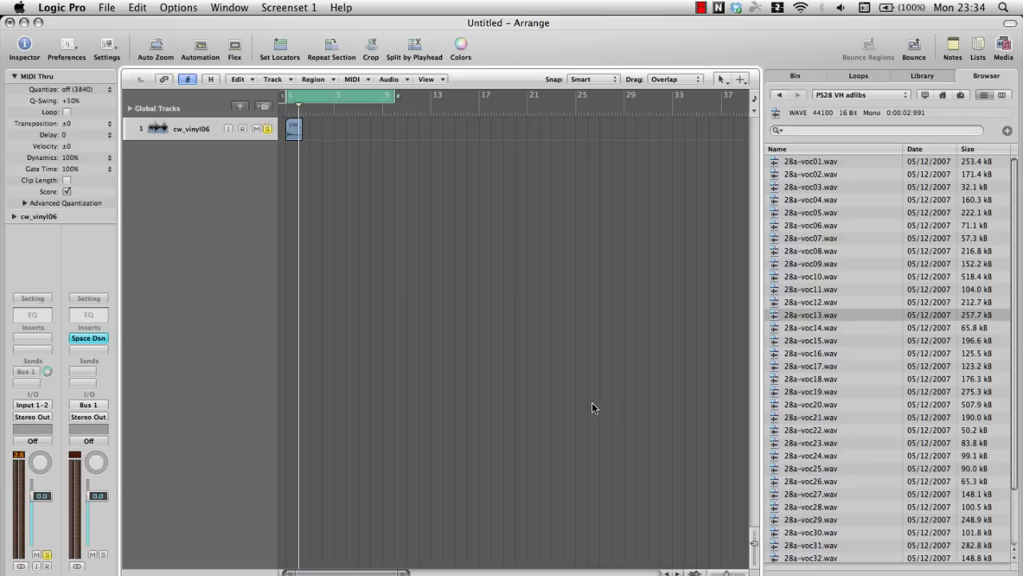
# Open the Space Designer insert on the Bus 1 aux, showing its default 2.000 s synthesized IR.
pyautogui.click(99, 342)
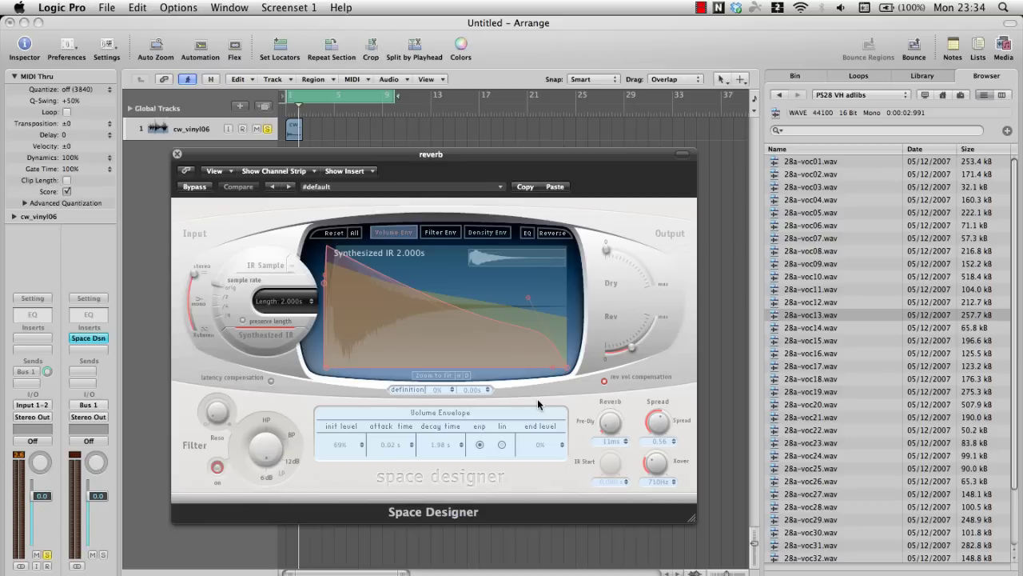
pyautogui.click(496, 189)
pyautogui.moveTo(584, 324)
pyautogui.moveTo(690, 357)
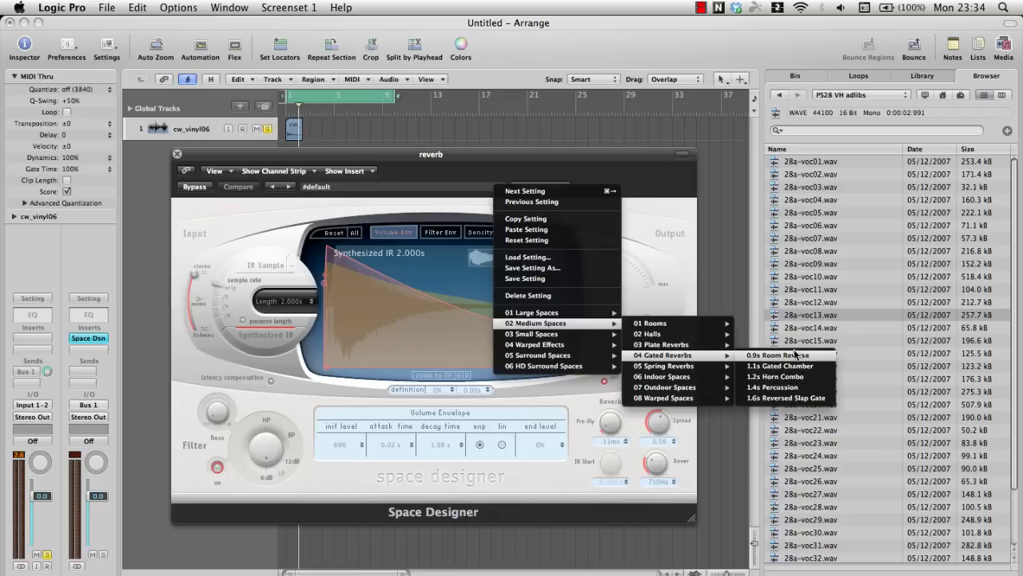
pyautogui.moveTo(713, 368)
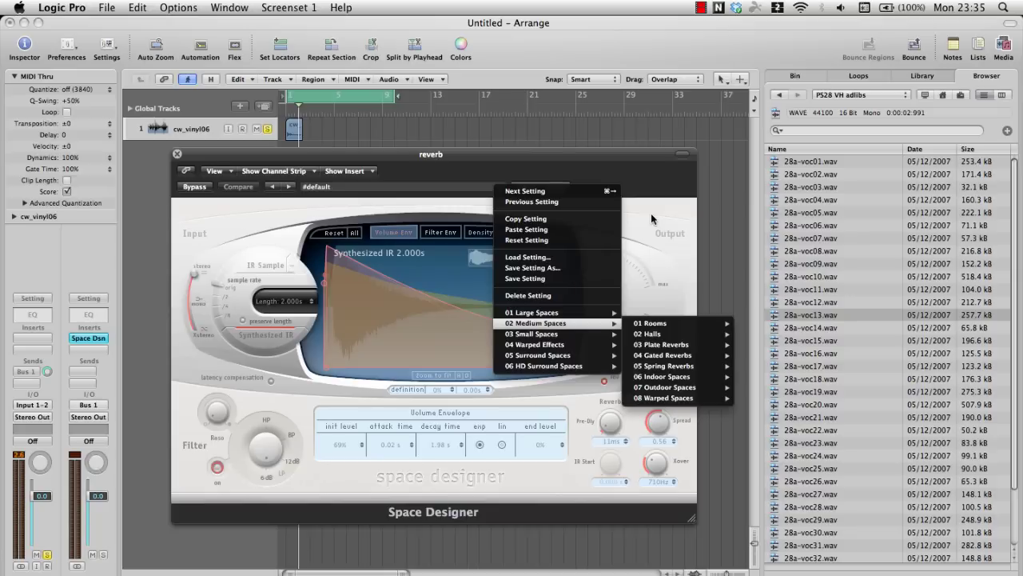
pyautogui.press('Escape')
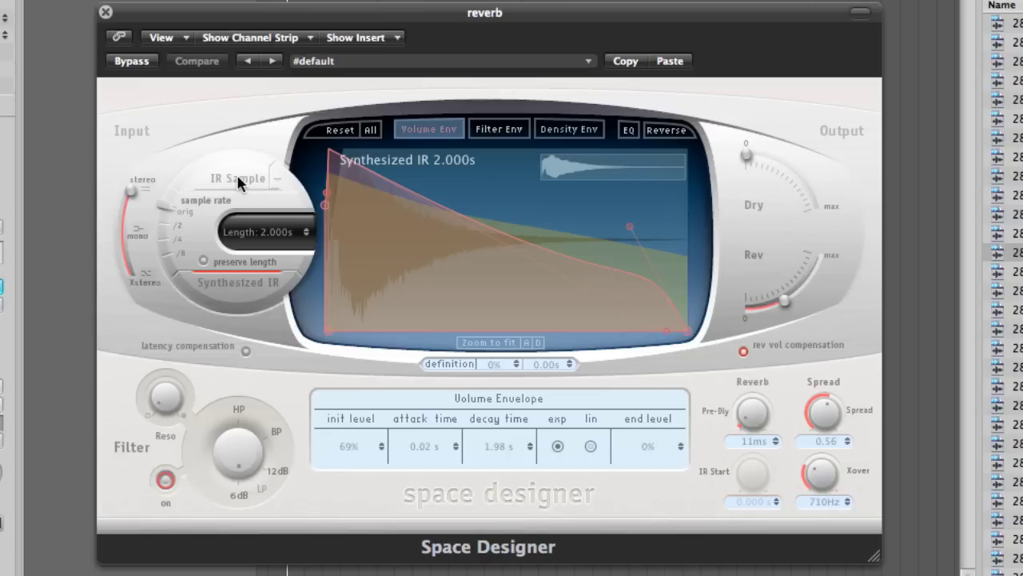
pyautogui.click(237, 180)
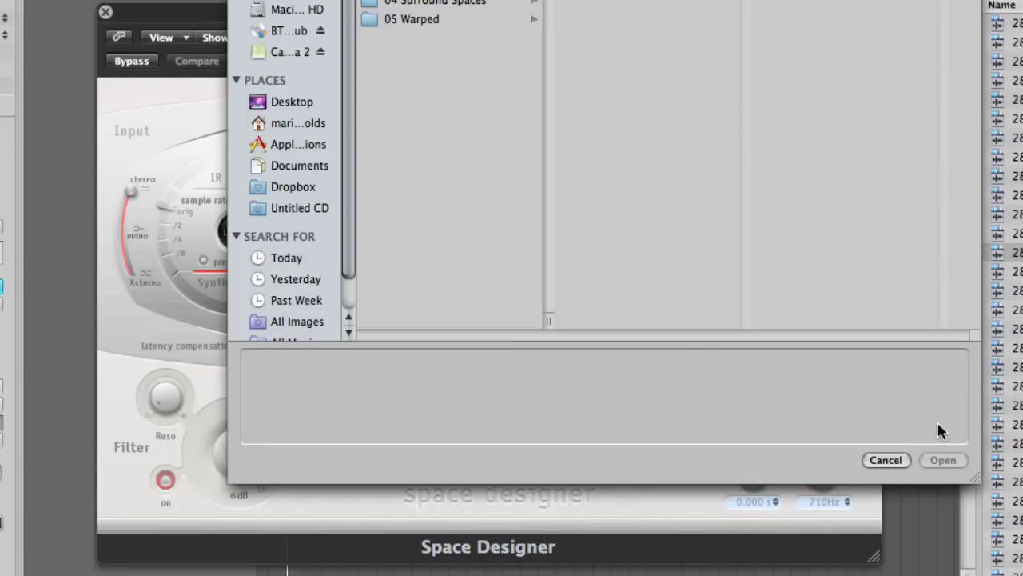
pyautogui.click(885, 460)
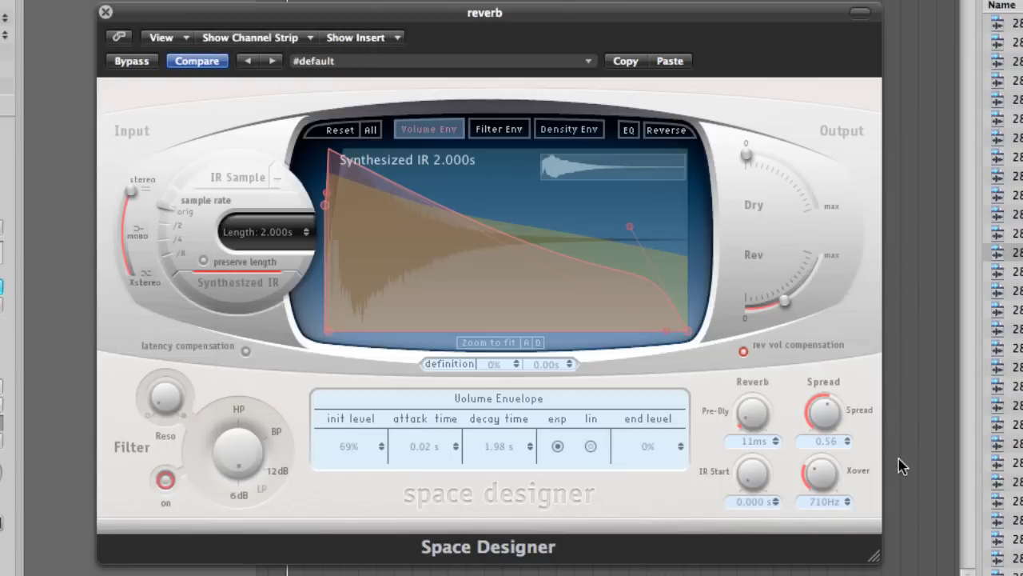
pyautogui.click(245, 168)
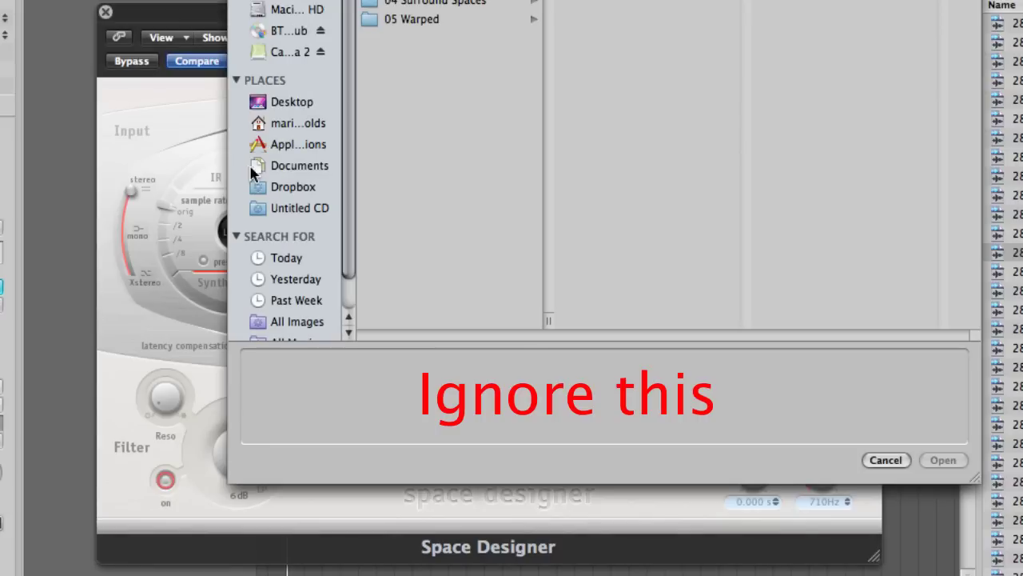
pyautogui.click(886, 460)
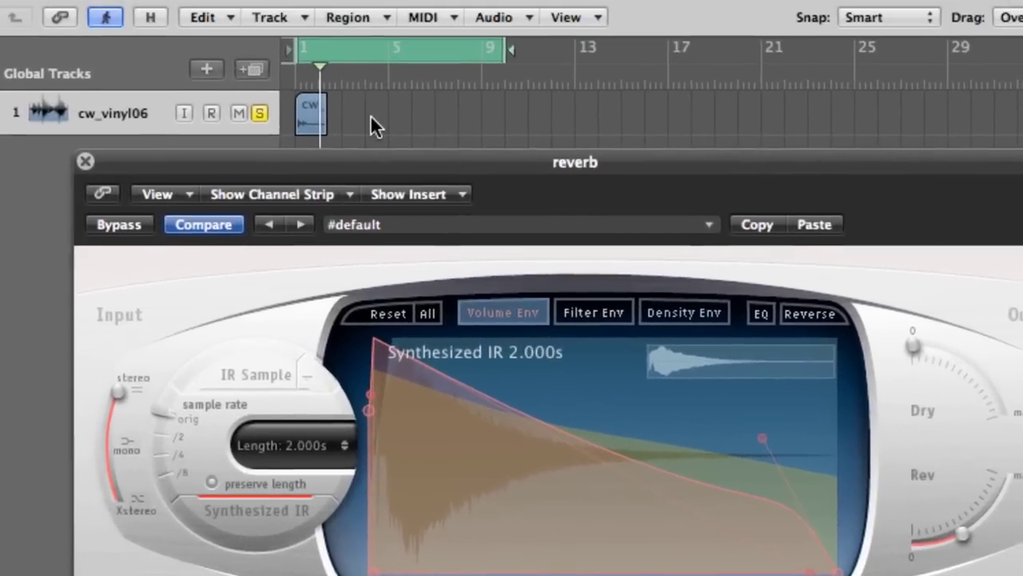
# Play the cw_vinyl06 loop in cycle through the default reverb, zooming the timeline in horizontally.
pyautogui.press('super+w')
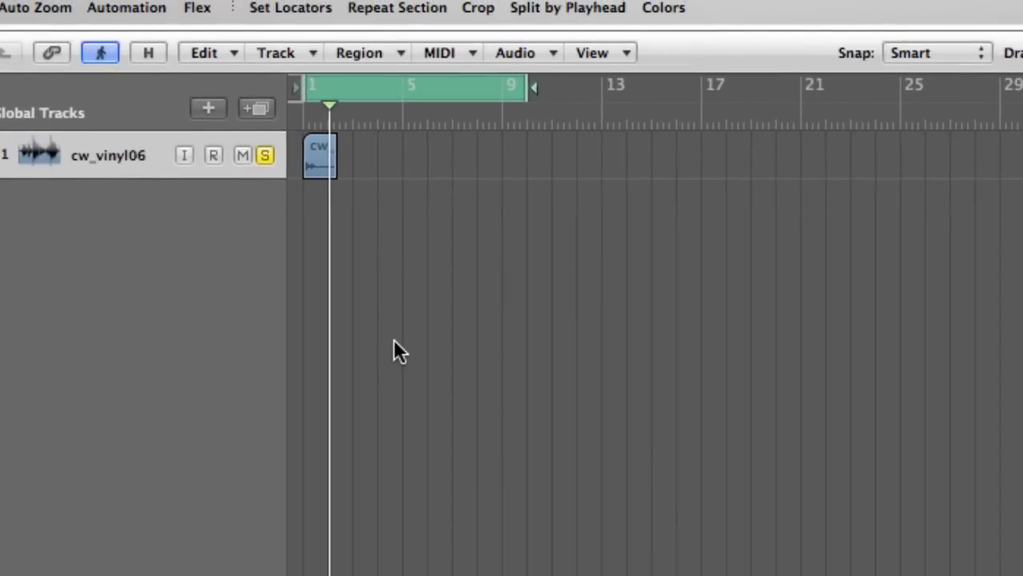
pyautogui.press('space')
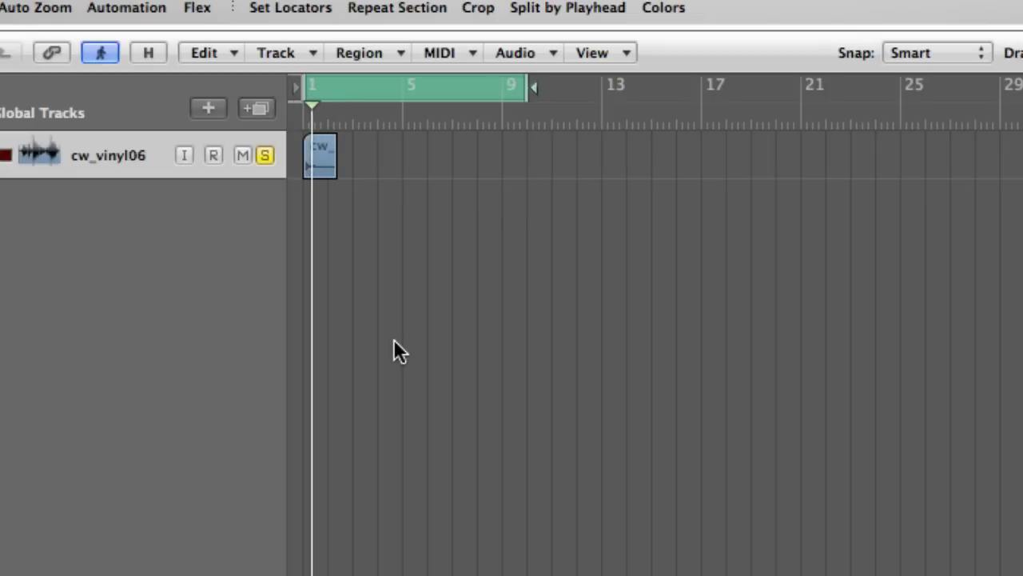
pyautogui.press('super+Right')
pyautogui.press('super+Right')
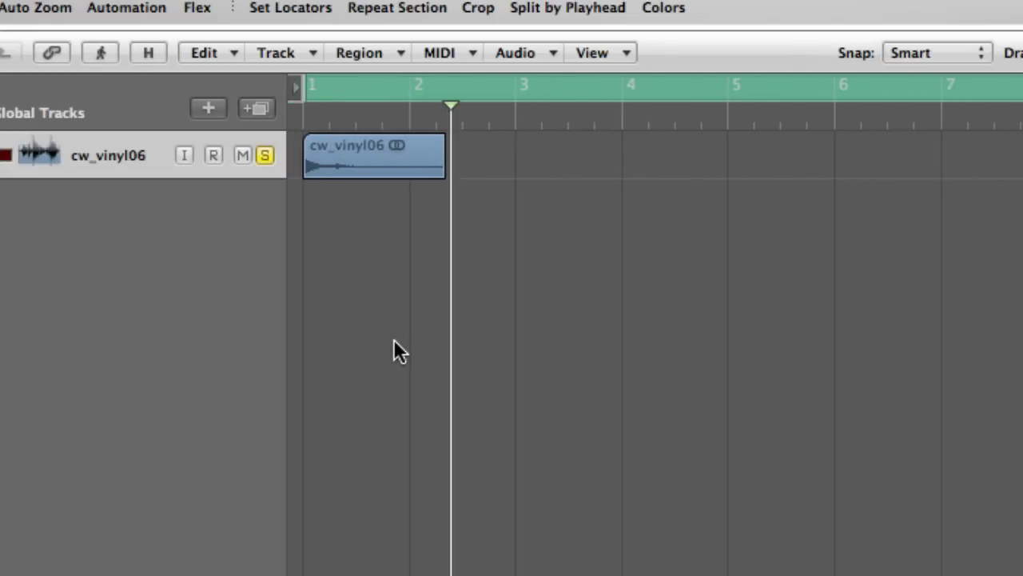
pyautogui.press('Return')
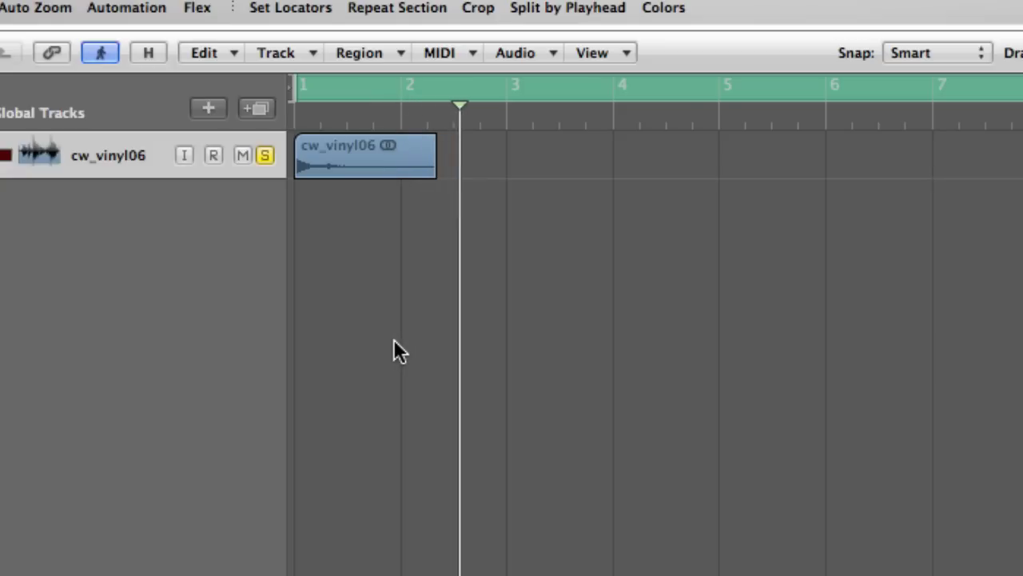
pyautogui.press('Return')
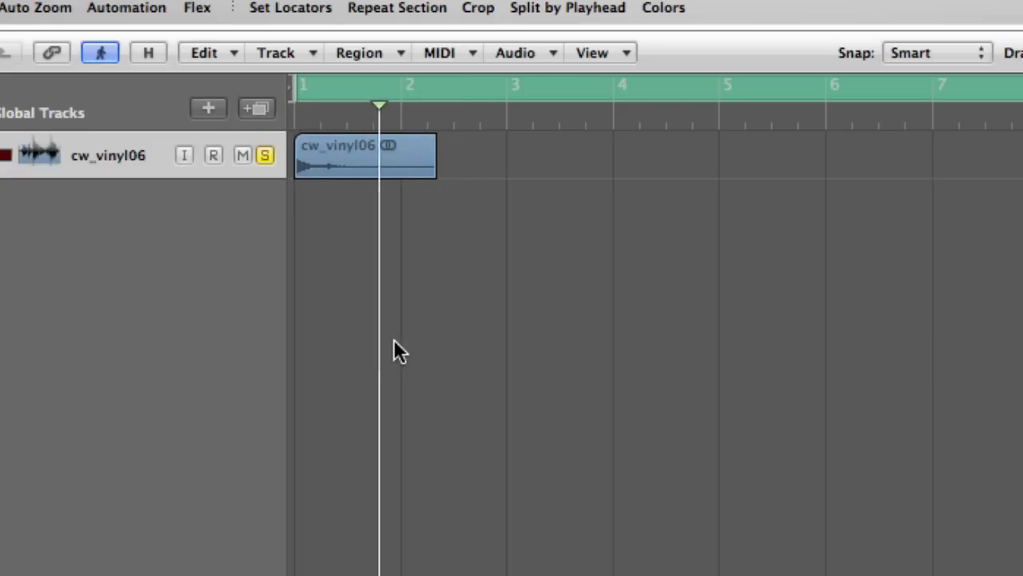
pyautogui.press('Return')
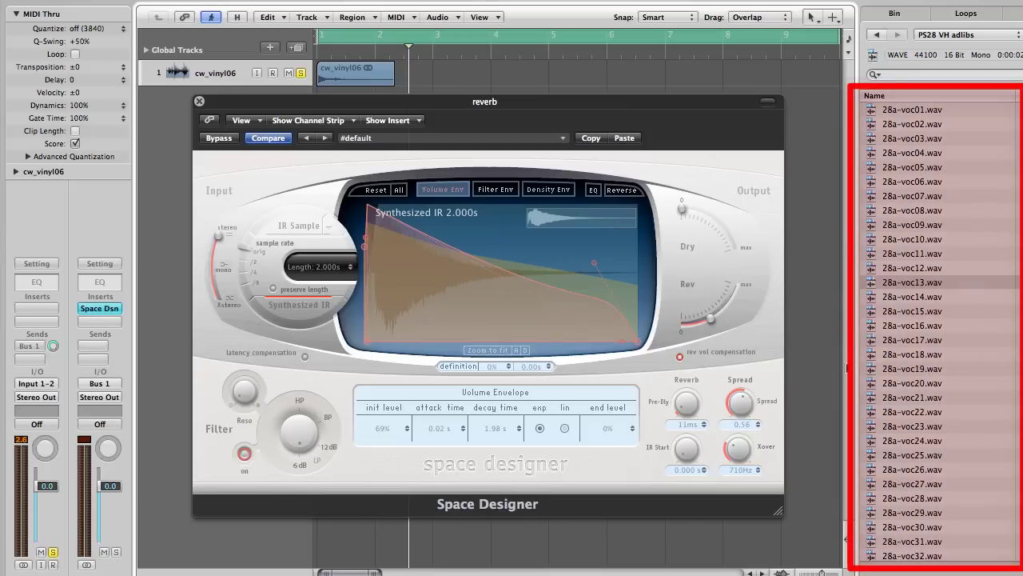
# Browse to Sample downloads › Sampler instruments › pads and select BlueSun_01C2.wav.
pyautogui.click(948, 323)
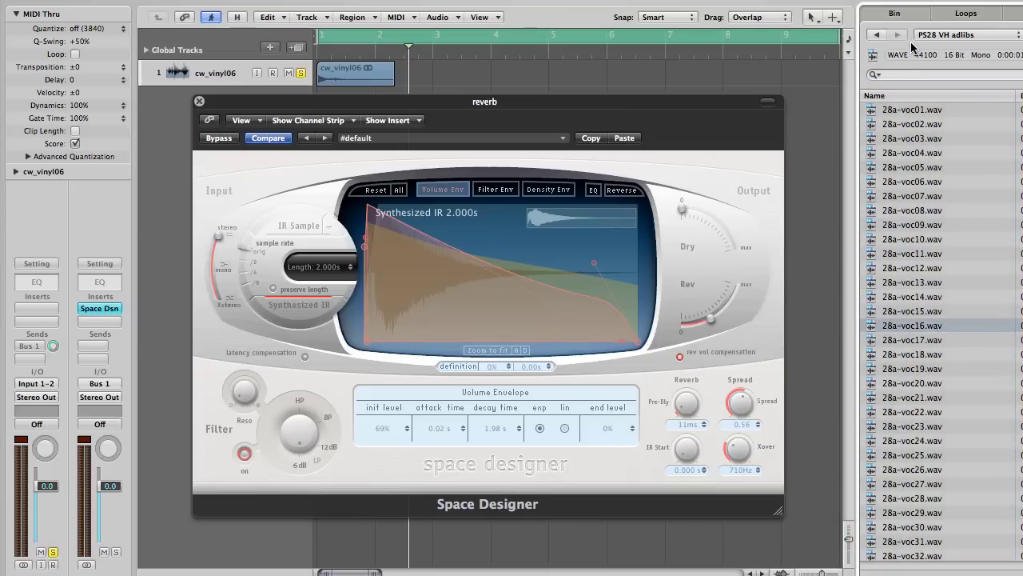
pyautogui.click(877, 34)
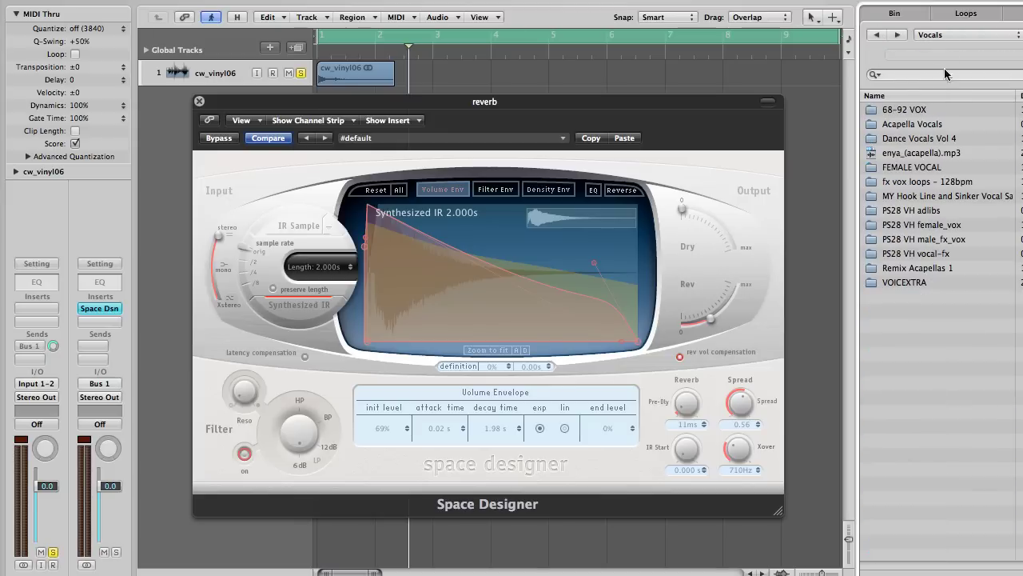
pyautogui.click(947, 35)
pyautogui.click(946, 49)
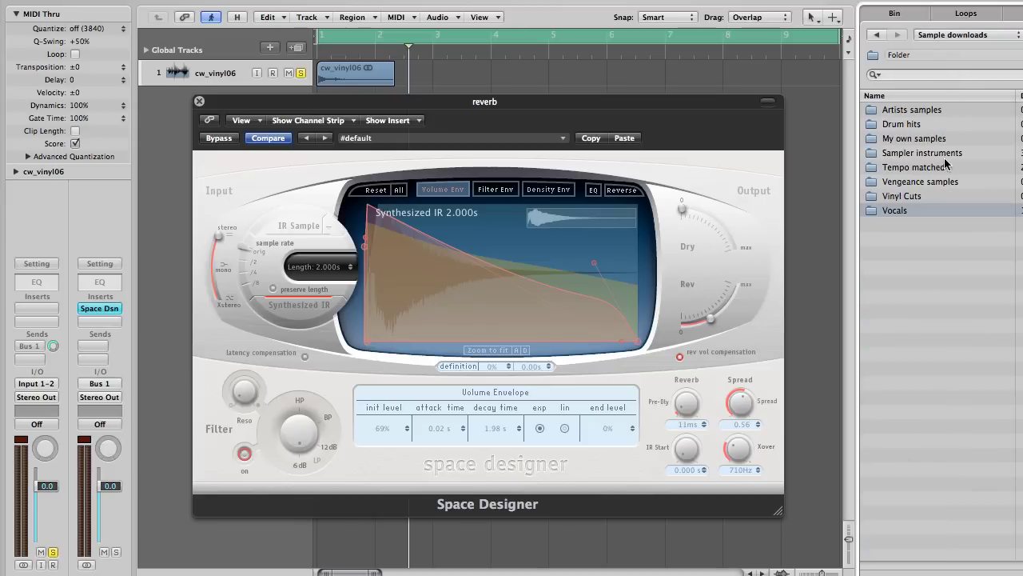
pyautogui.doubleClick(920, 153)
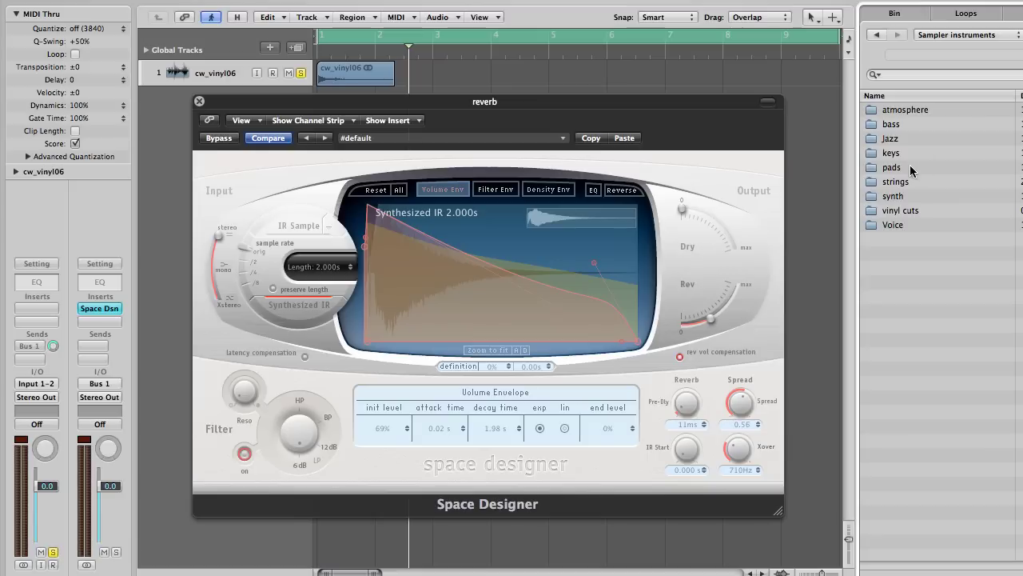
pyautogui.doubleClick(907, 167)
pyautogui.click(933, 323)
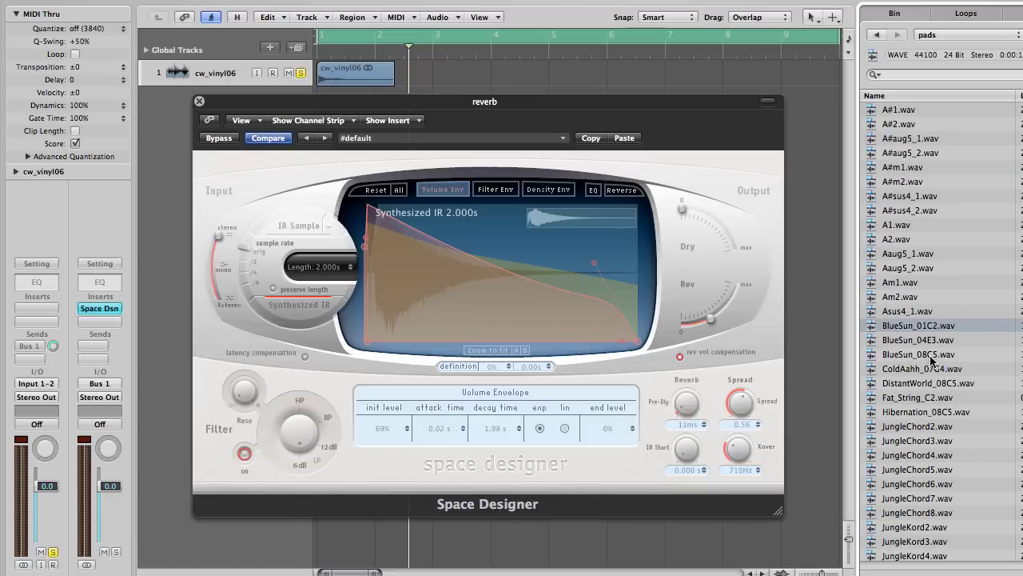
# Drag BlueSun_01C2.wav onto Space Designer to load it as a 16.110 s stereo impulse response.
pyautogui.moveTo(940, 328)
pyautogui.mouseDown()
pyautogui.moveTo(648, 293)
pyautogui.moveTo(418, 244)
pyautogui.moveTo(986, 376)
pyautogui.moveTo(889, 316)
pyautogui.moveTo(923, 332)
pyautogui.mouseUp()
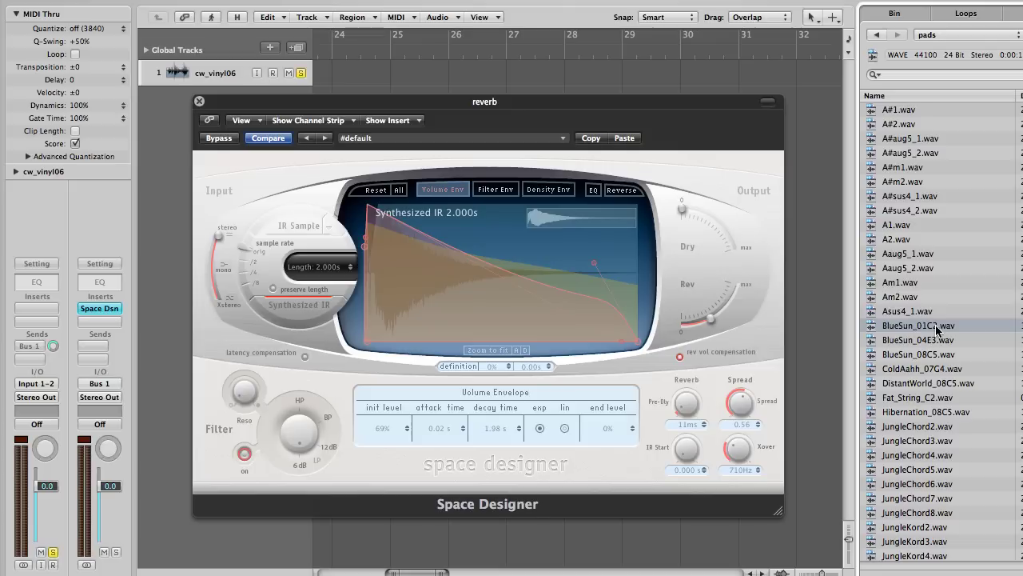
pyautogui.moveTo(935, 325); pyautogui.dragTo(437, 254)
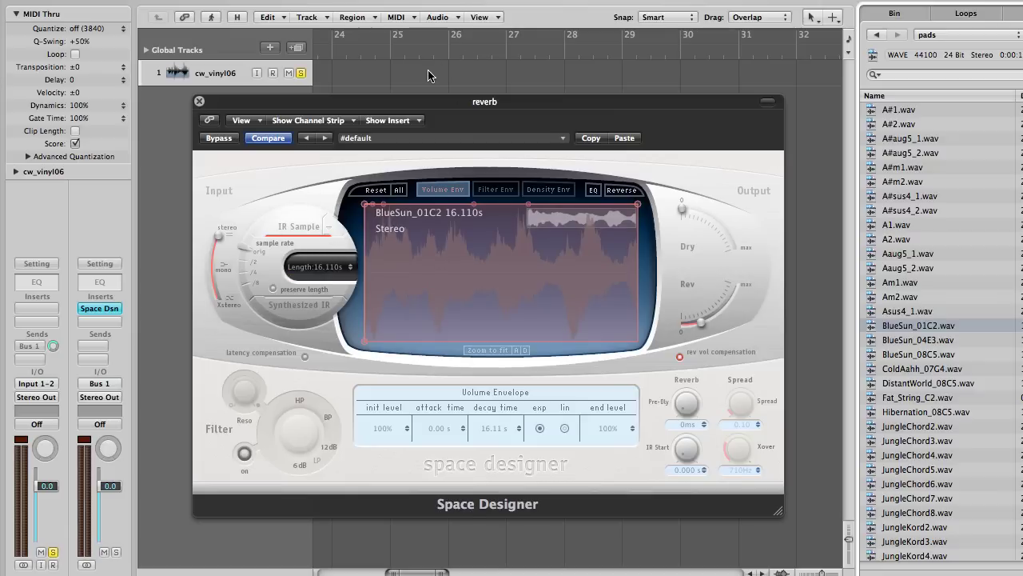
# Switch on the track's Bus 1 send, play the loop, and raise the reverb output to about -5 dB.
pyautogui.rightClick(34, 346)
pyautogui.press('Escape')
pyautogui.click(34, 346)
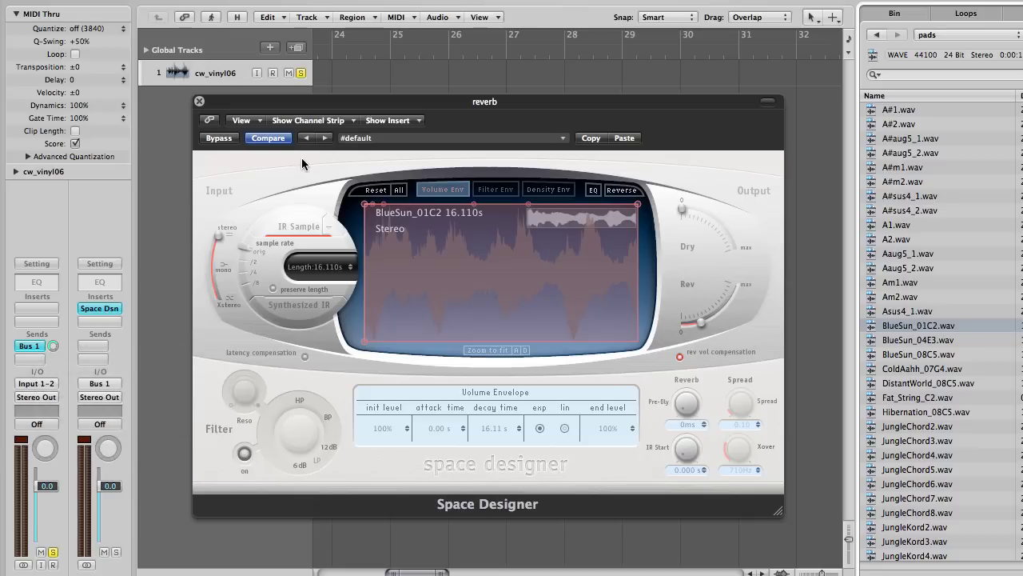
pyautogui.press('space')
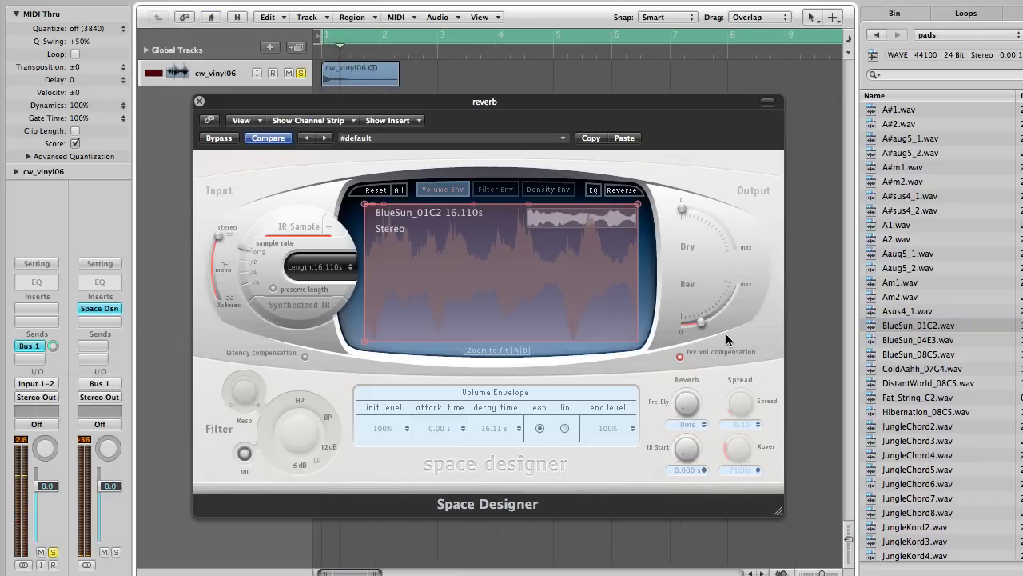
pyautogui.moveTo(700, 322); pyautogui.dragTo(721, 311)
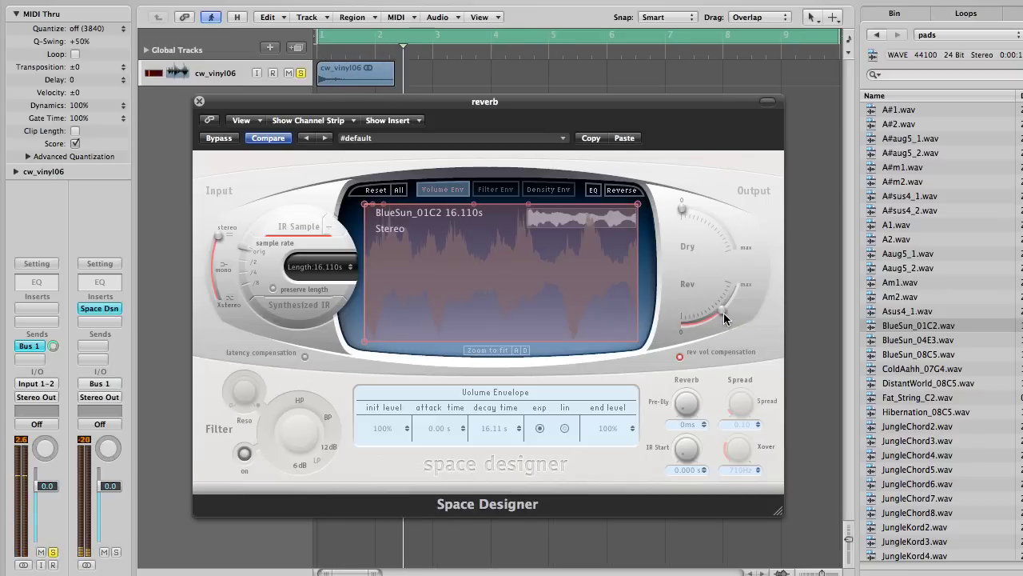
pyautogui.moveTo(724, 314); pyautogui.dragTo(728, 302)
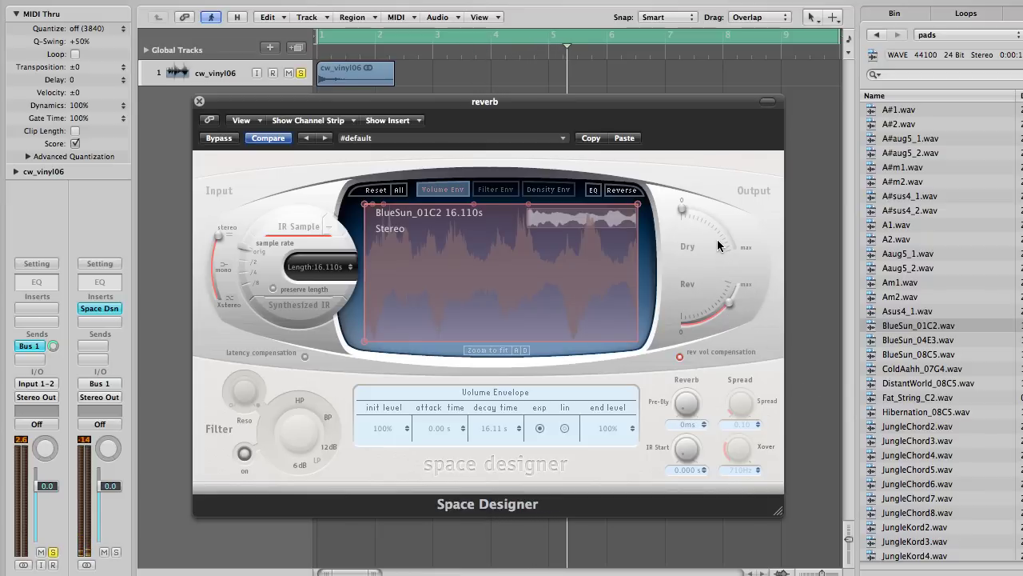
pyautogui.press('Return')
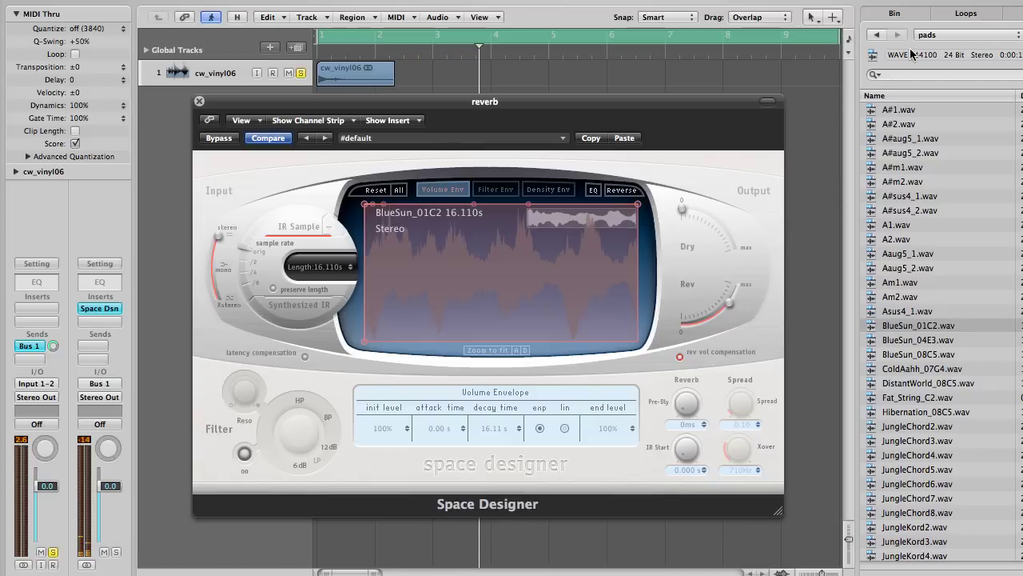
# Go to the Sampler instruments location and open its Voice folder.
pyautogui.click(941, 36)
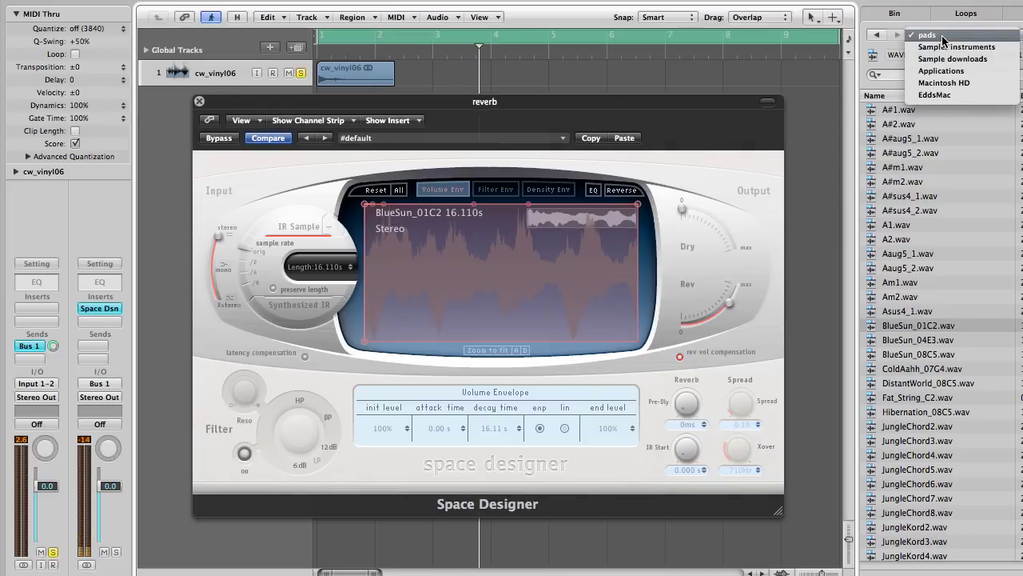
pyautogui.click(951, 47)
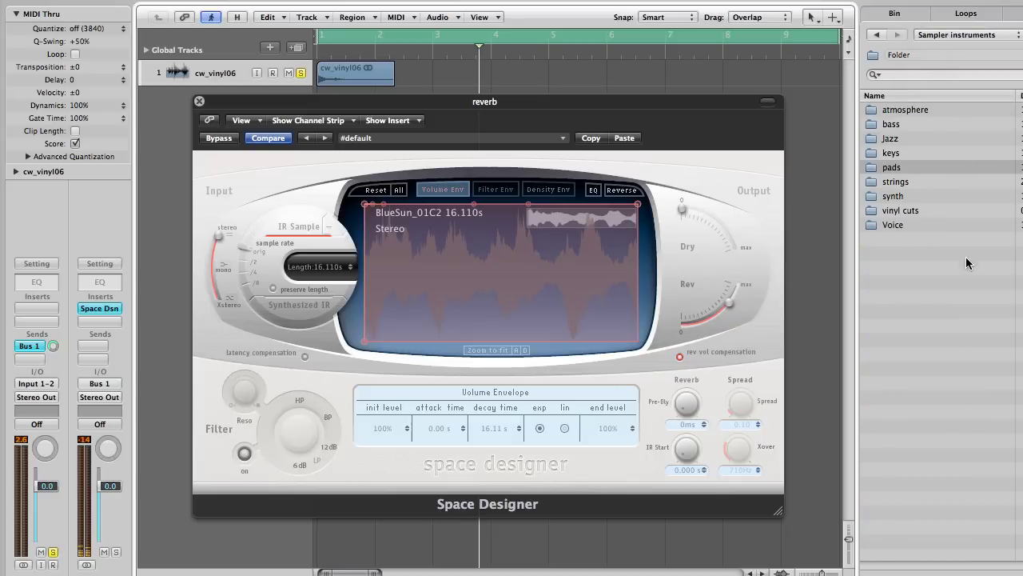
pyautogui.doubleClick(907, 226)
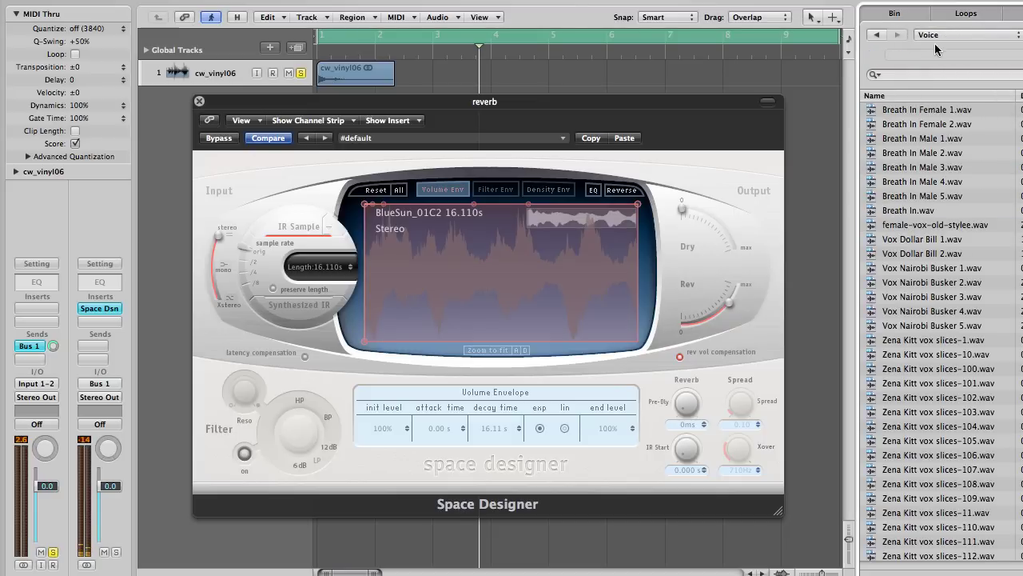
# Return to the PS28 VH adlibs folder and select 28a-voc14, then 28a-voc15.
pyautogui.click(877, 35)
pyautogui.click(877, 35)
pyautogui.click(877, 35)
pyautogui.click(876, 35)
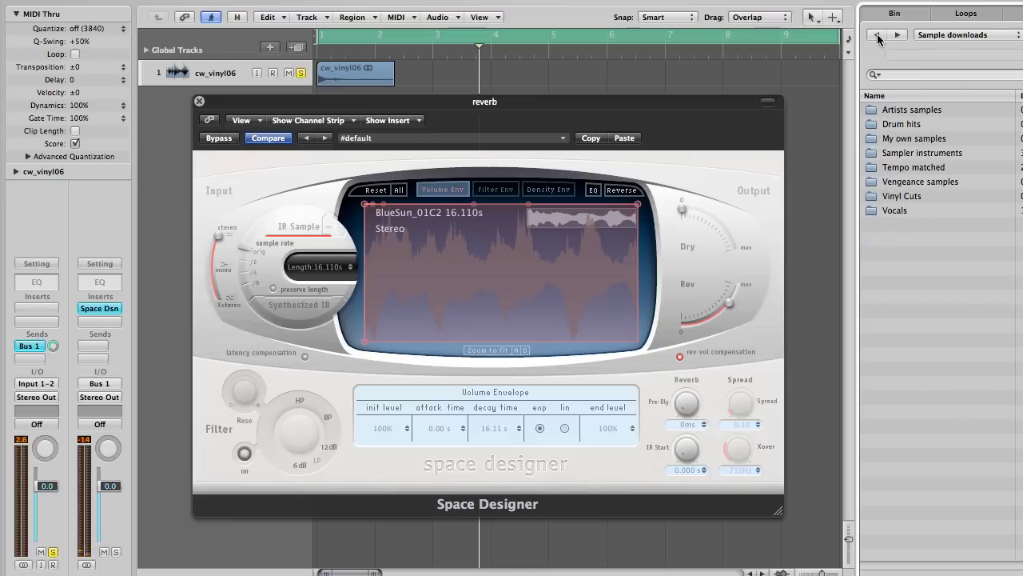
pyautogui.click(877, 35)
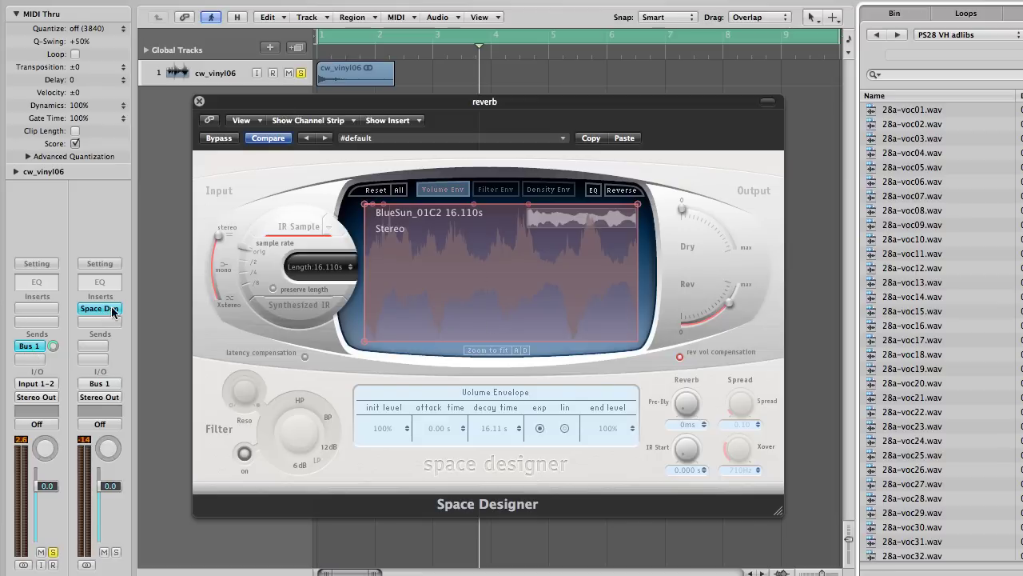
pyautogui.click(957, 302)
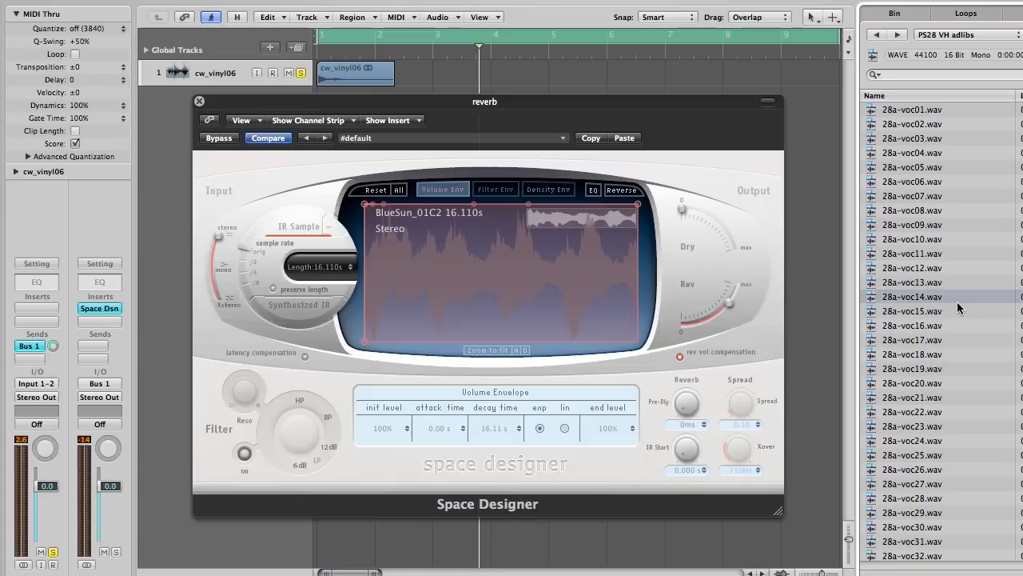
pyautogui.click(928, 314)
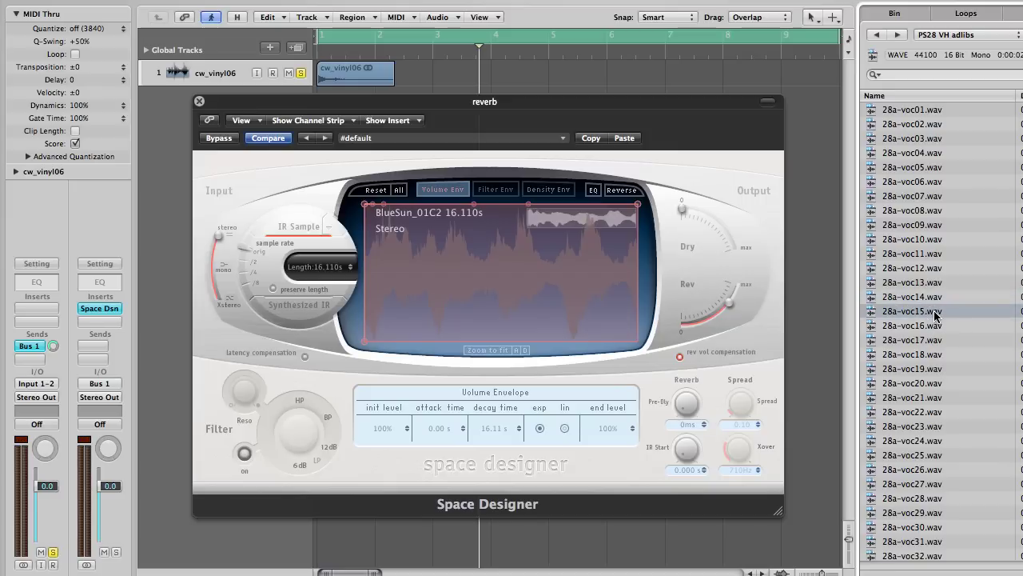
# Load 28a-voc15 as a 2.267 s mono impulse response, play, and raise the reverb output.
pyautogui.moveTo(935, 316); pyautogui.dragTo(470, 265)
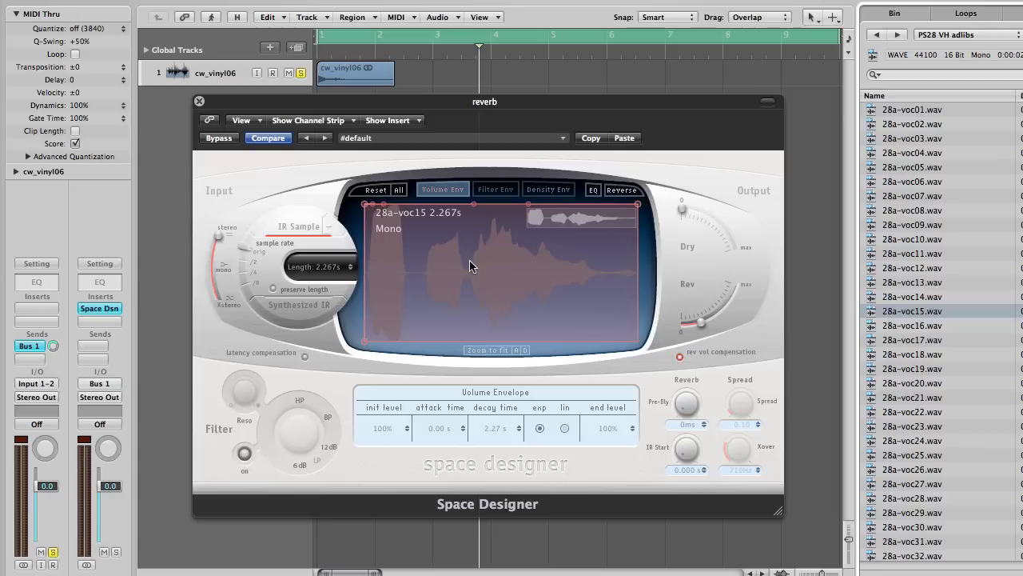
pyautogui.press('space')
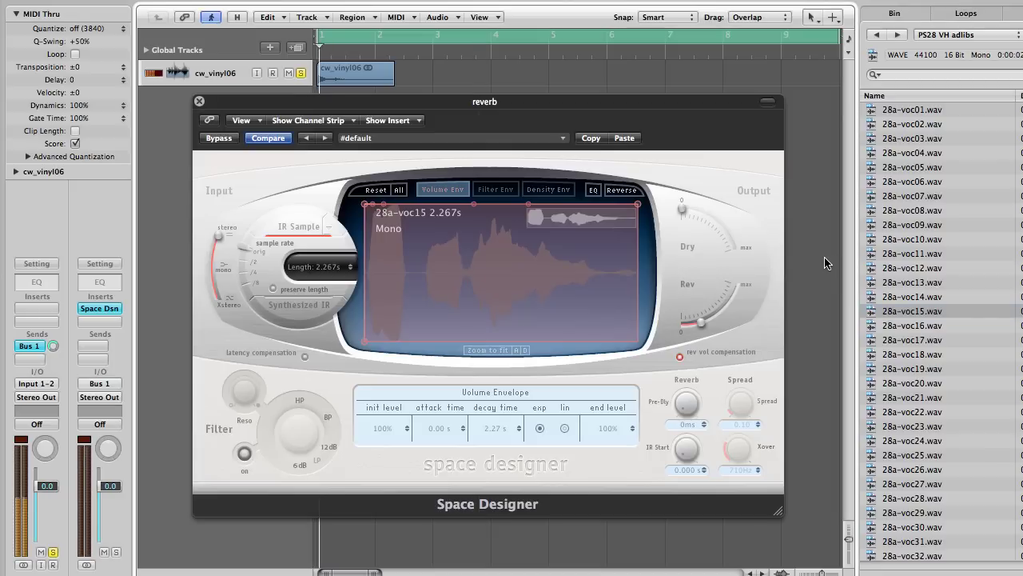
pyautogui.moveTo(703, 323); pyautogui.dragTo(729, 308)
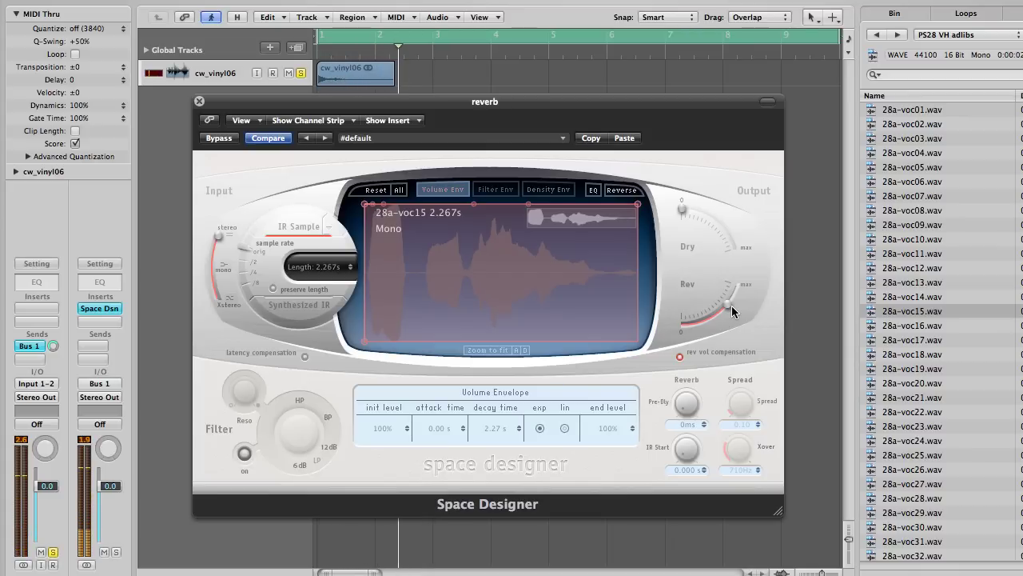
pyautogui.click(937, 385)
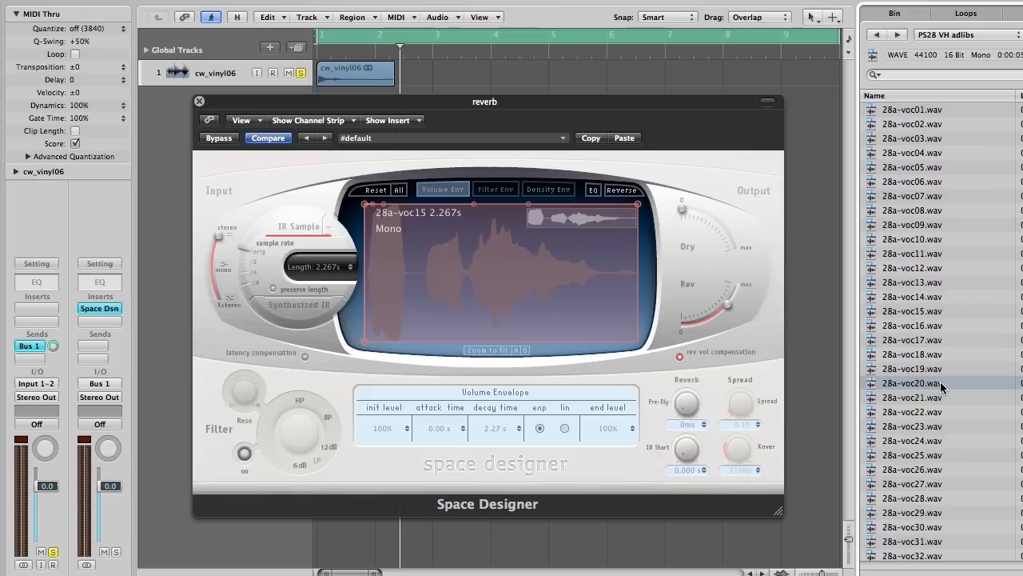
# Load 28a-voc20 as a 5.863 s mono impulse response, raise the reverb level, and play from the start.
pyautogui.moveTo(940, 382); pyautogui.dragTo(475, 277)
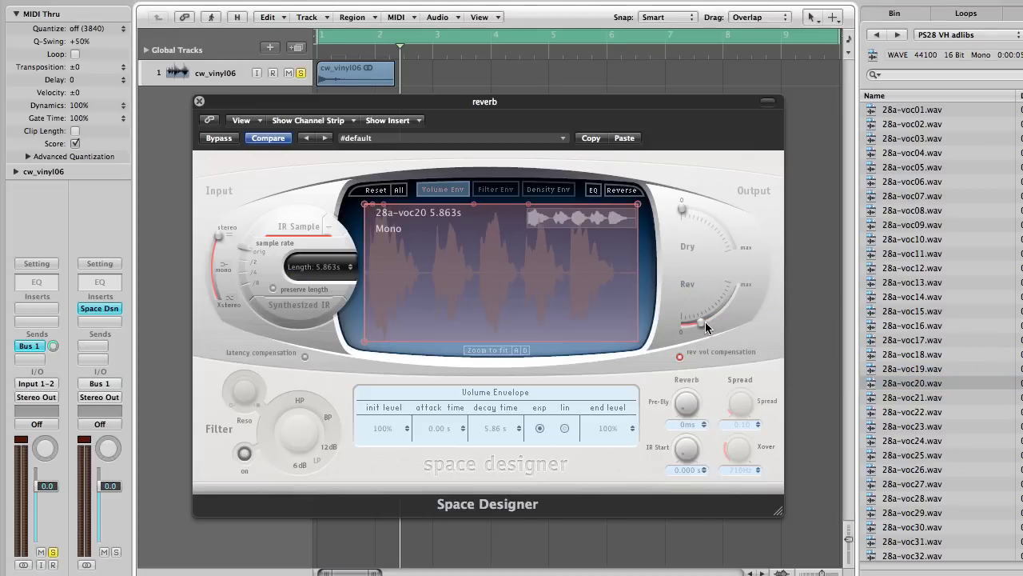
pyautogui.moveTo(700, 322)
pyautogui.moveTo(701, 319); pyautogui.dragTo(721, 310)
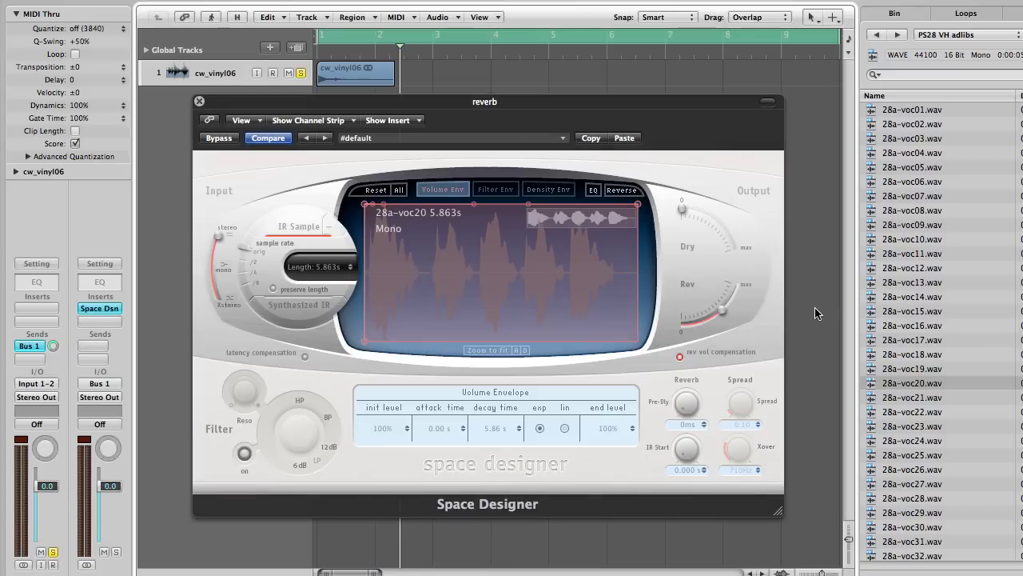
pyautogui.press('Return')
pyautogui.press('space')
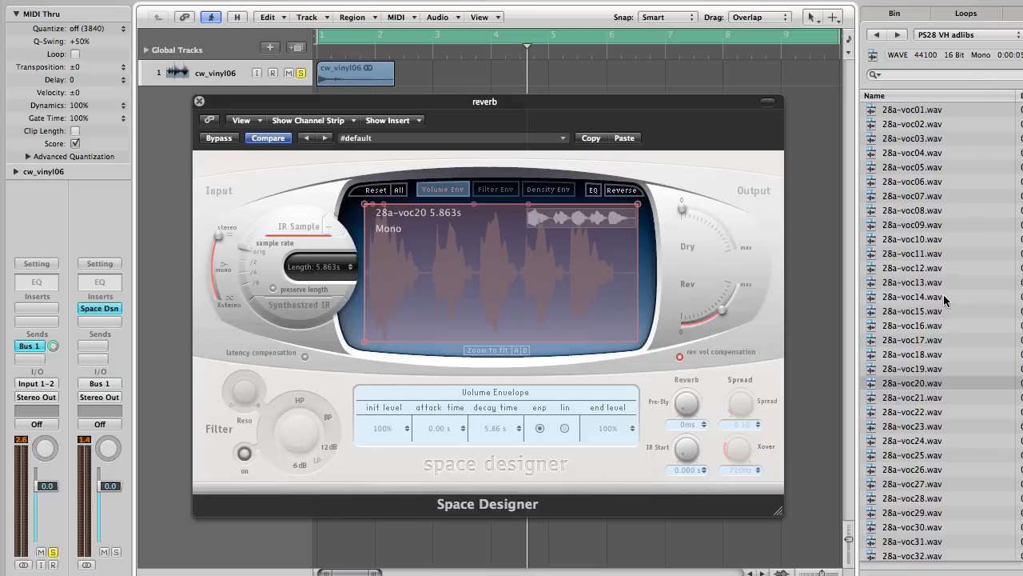
pyautogui.scroll(-1, 943, 295)
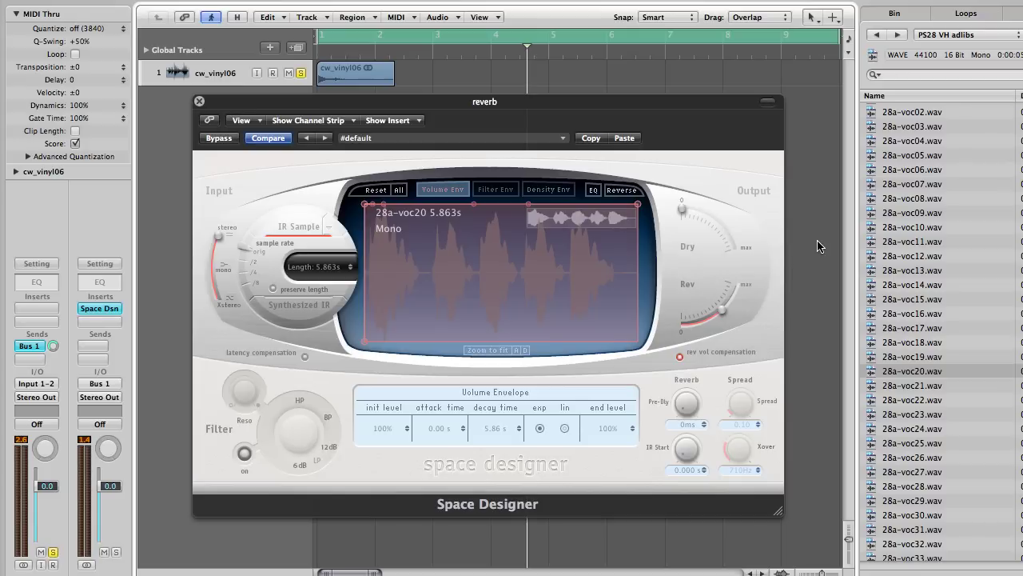
pyautogui.click(943, 183)
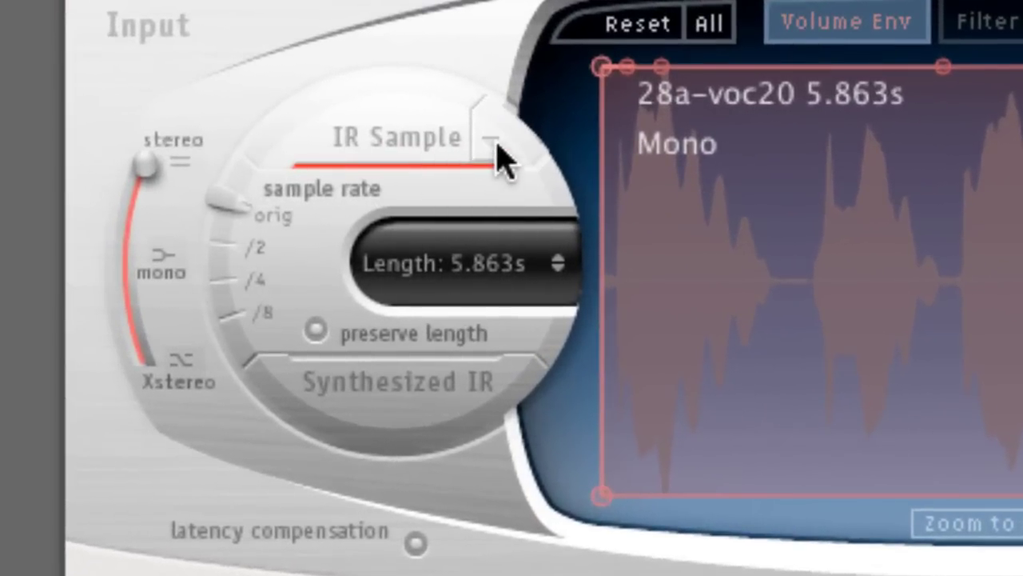
# Open the IR Sample pop-up menu offering loading, Show in Finder and Open IR Utility.
pyautogui.click(491, 144)
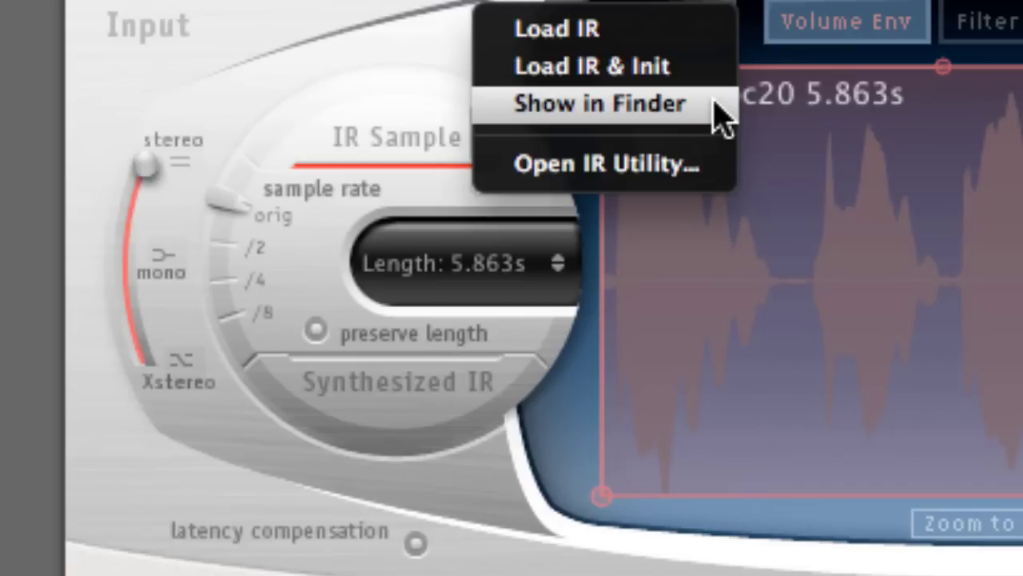
# Launch Impulse Response Utility, create a new mono project, and arm its track for recording.
pyautogui.click(706, 178)
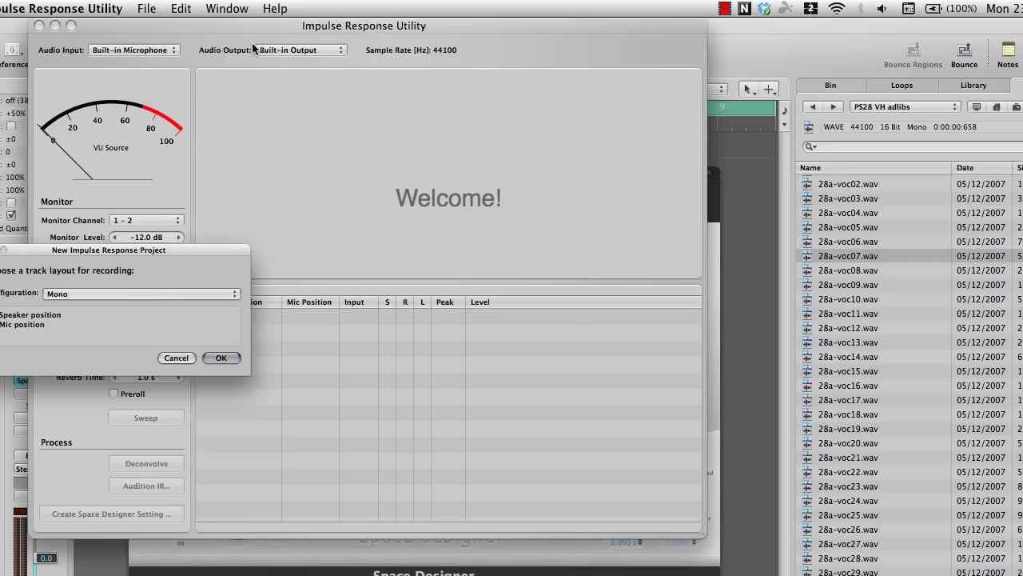
pyautogui.press('Return')
pyautogui.moveTo(242, 26); pyautogui.dragTo(375, 29)
pyautogui.click(56, 246)
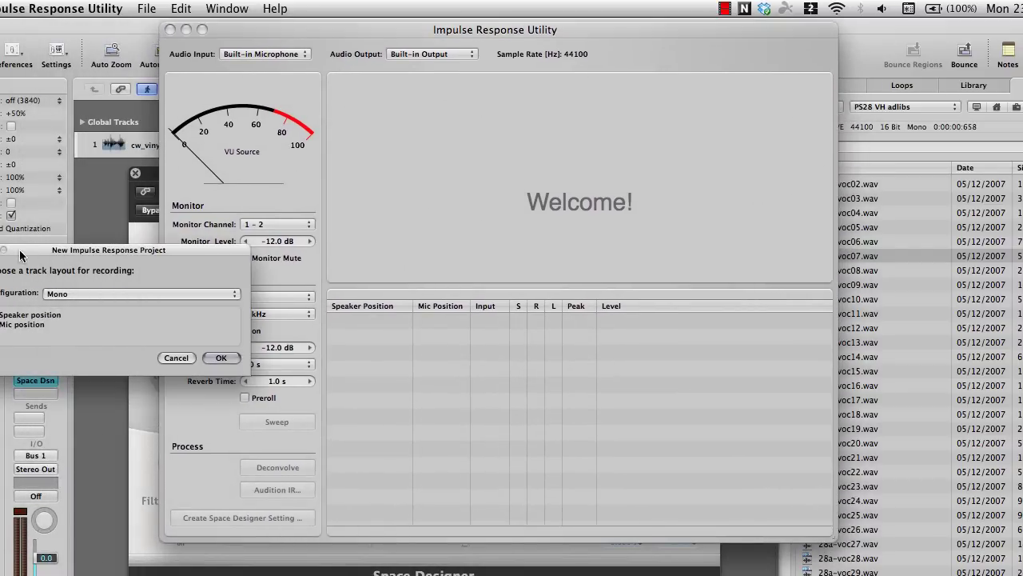
pyautogui.click(221, 357)
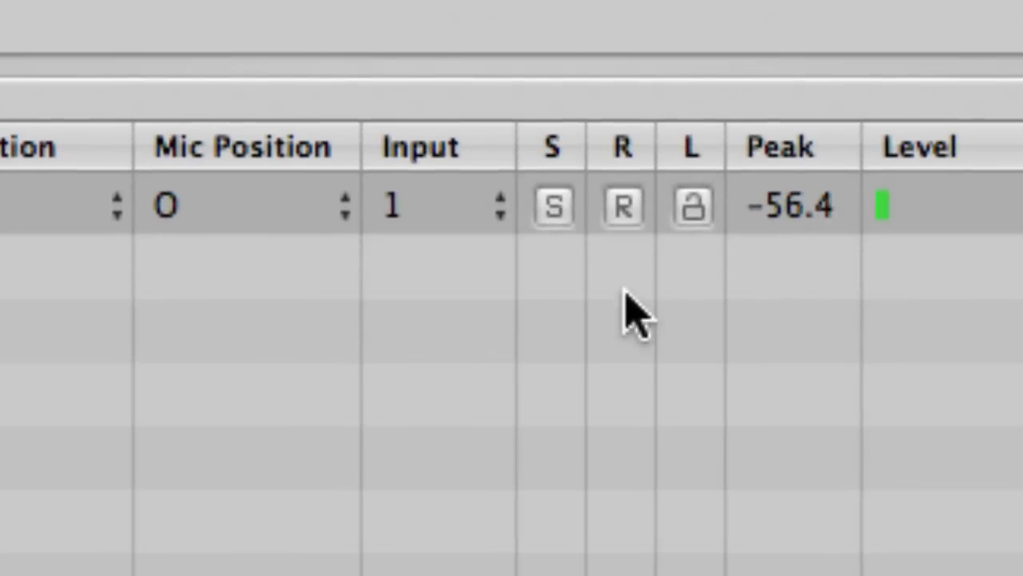
pyautogui.click(623, 206)
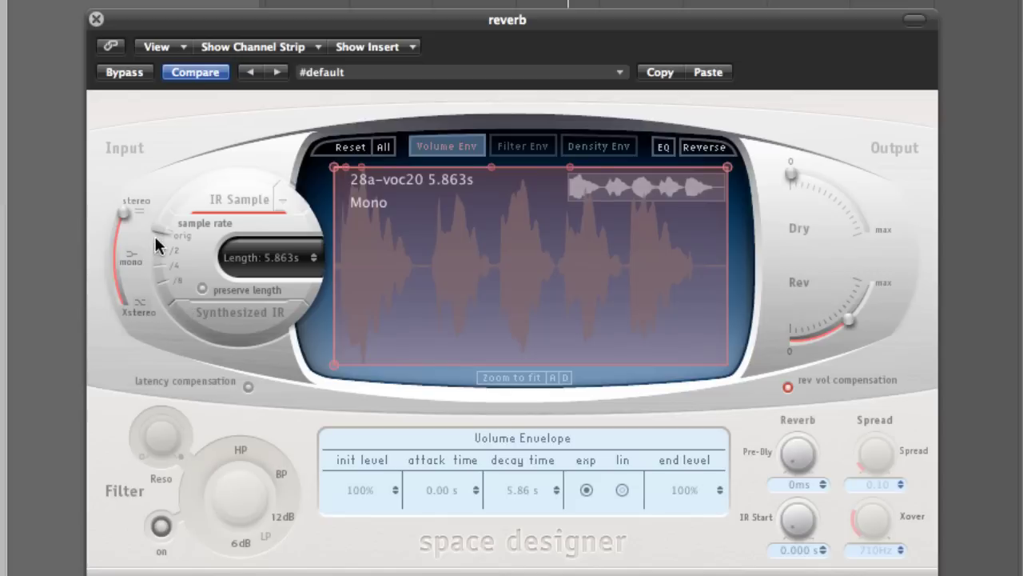
# Lower the 28a-voc20 impulse response's sample rate toward /4 to hear the lengthened IR.
pyautogui.moveTo(157, 241); pyautogui.dragTo(144, 223)
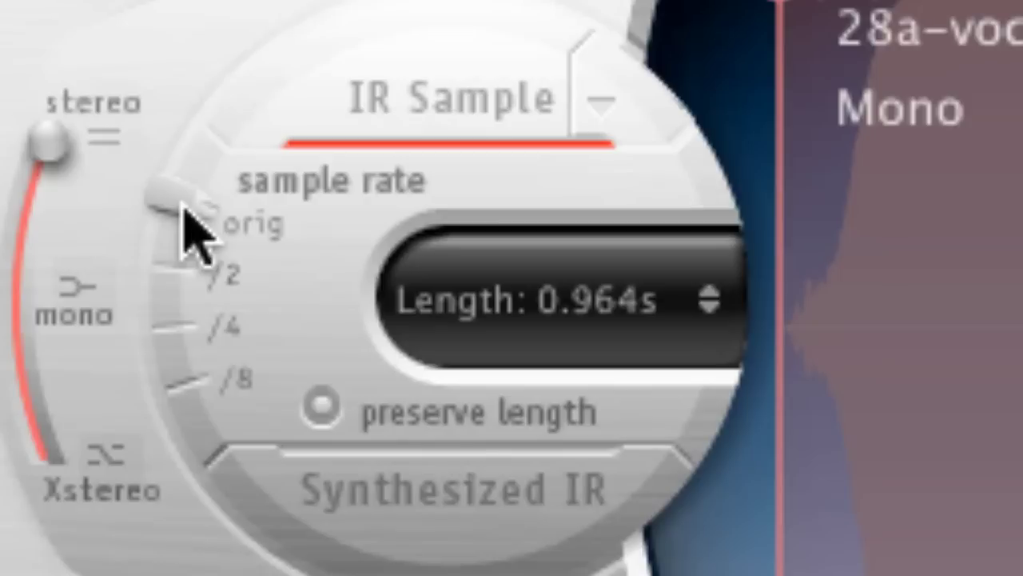
pyautogui.moveTo(183, 207); pyautogui.dragTo(167, 253)
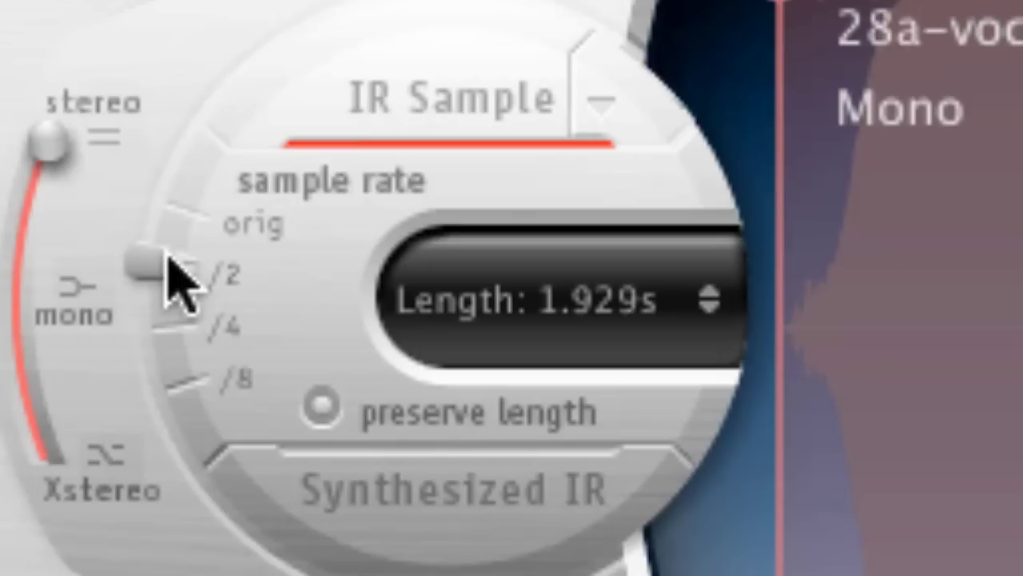
pyautogui.moveTo(168, 254); pyautogui.dragTo(168, 308)
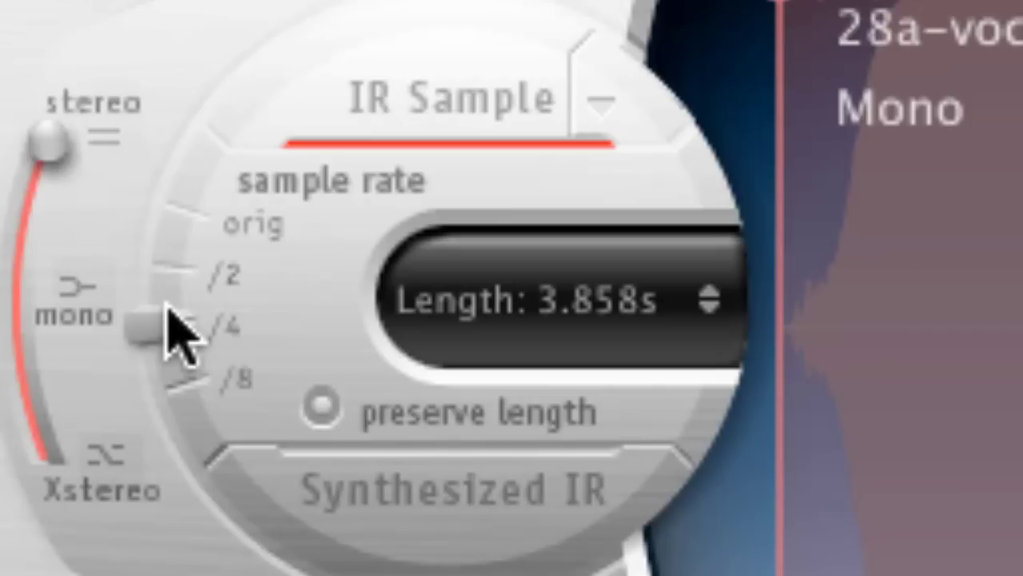
pyautogui.moveTo(174, 328); pyautogui.dragTo(176, 491)
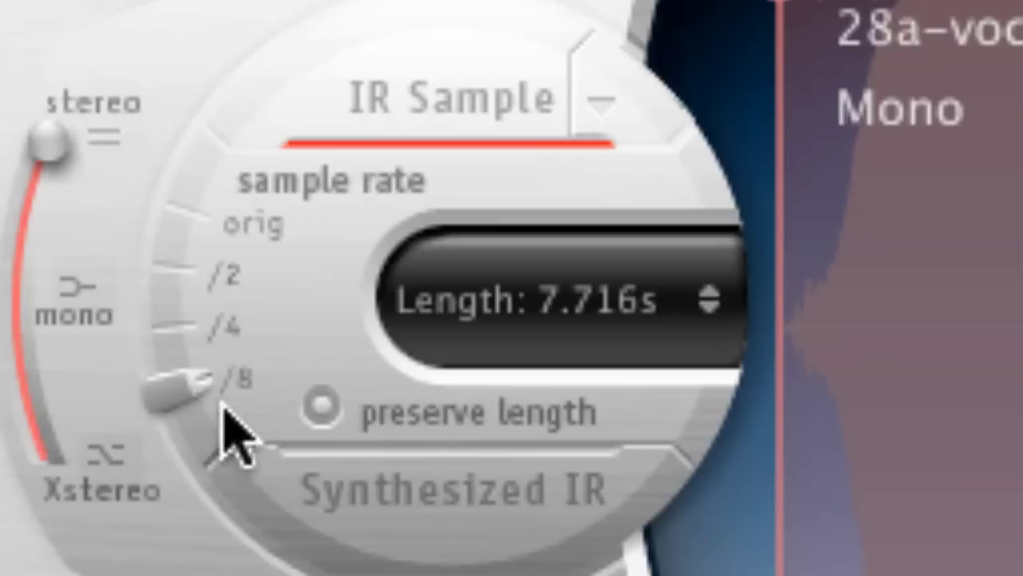
pyautogui.moveTo(169, 389); pyautogui.dragTo(149, 103)
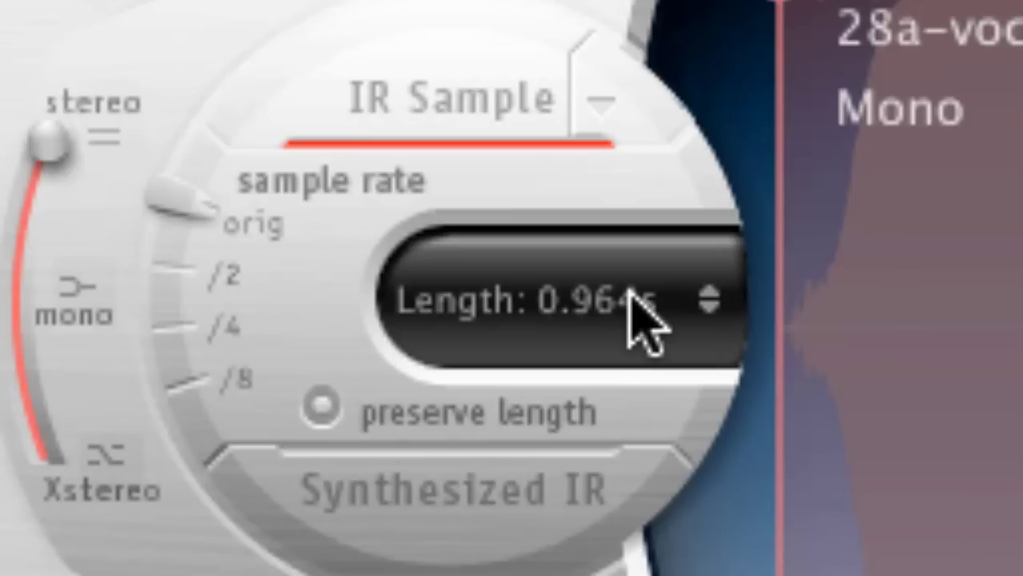
pyautogui.moveTo(629, 294); pyautogui.dragTo(756, 83)
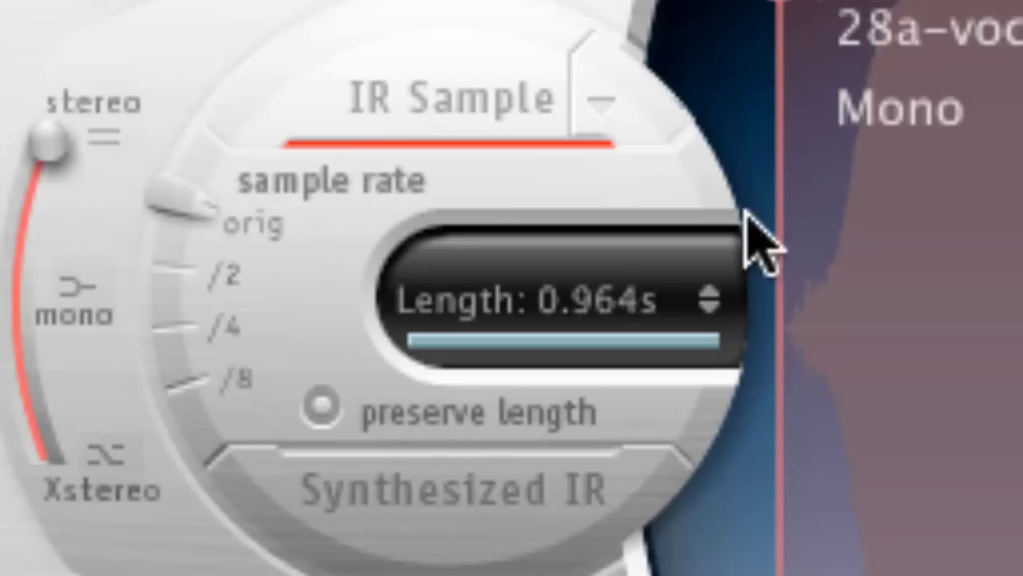
# Shorten the IR to 0.444 s, compare /4 sample rate with and without preserve length.
pyautogui.moveTo(744, 231); pyautogui.dragTo(709, 514)
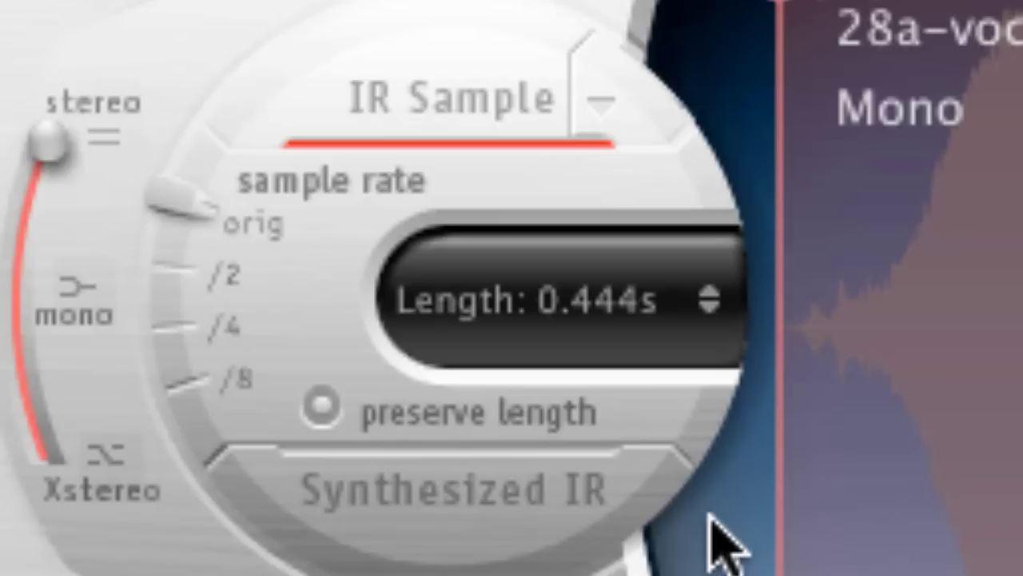
pyautogui.moveTo(184, 226); pyautogui.dragTo(144, 96)
pyautogui.click(322, 409)
pyautogui.moveTo(194, 217); pyautogui.dragTo(114, 64)
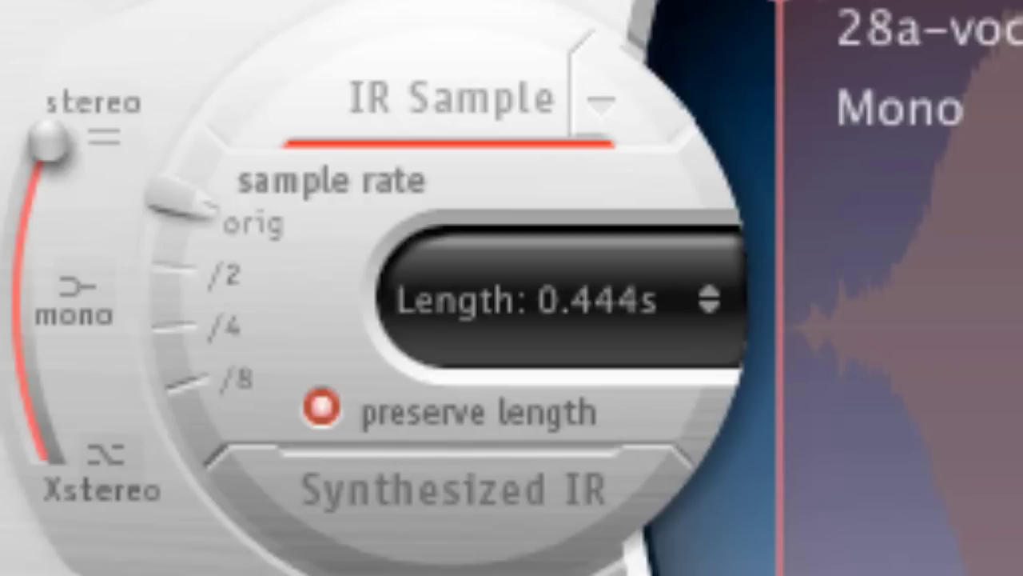
# Switch Space Designer to a 2.000 s synthesized impulse response.
pyautogui.click(446, 494)
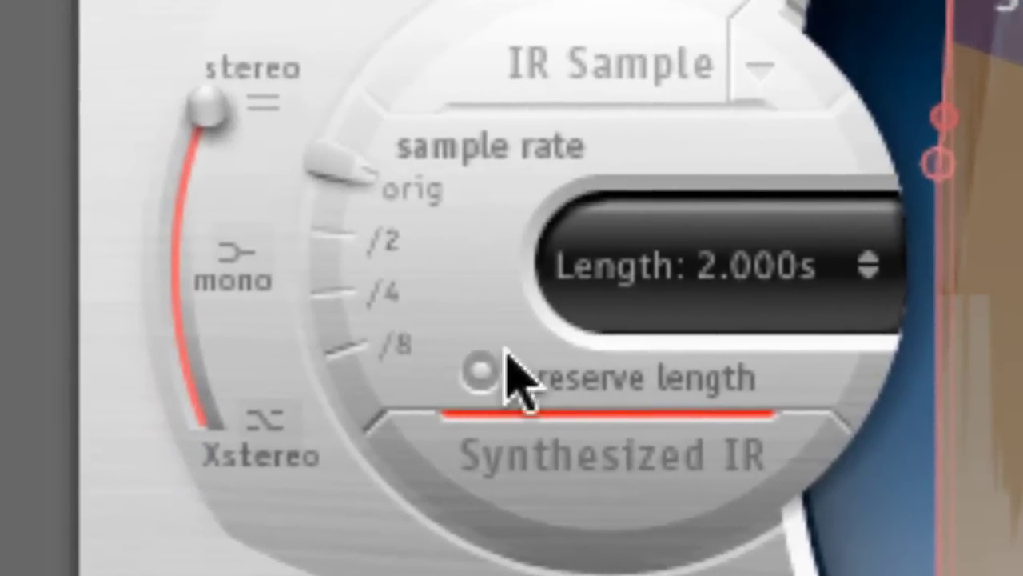
# Lower the input imaging from stereo toward Xstereo, to about 0.24.
pyautogui.moveTo(199, 108); pyautogui.dragTo(174, 335)
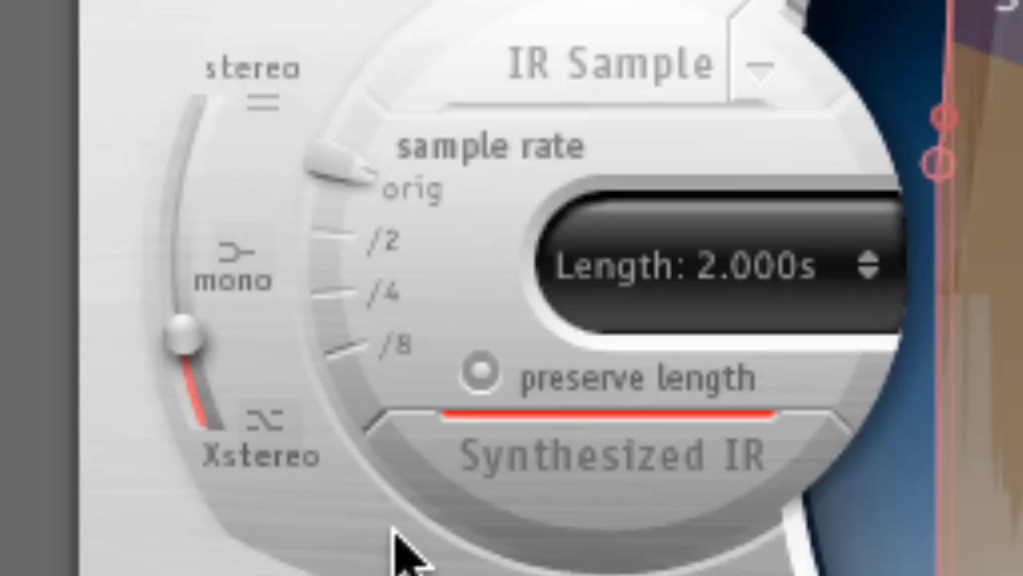
pyautogui.moveTo(176, 343); pyautogui.dragTo(133, 43)
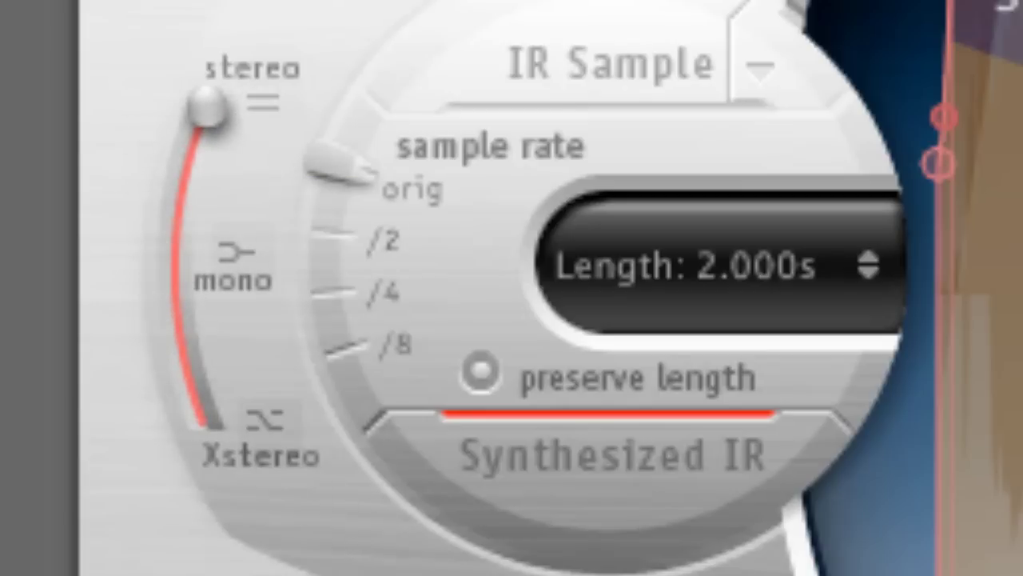